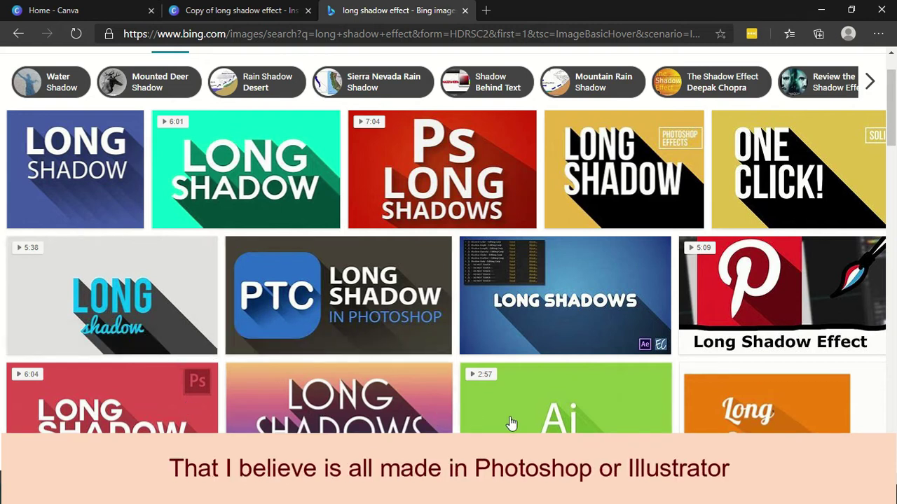
pyautogui.scroll(-2, 566, 419)
pyautogui.scroll(3, 573, 377)
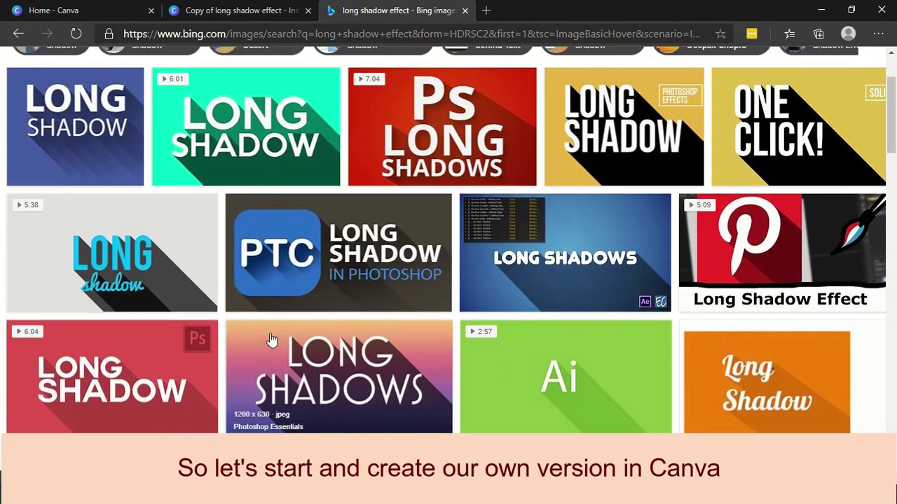
pyautogui.scroll(-5, 757, 280)
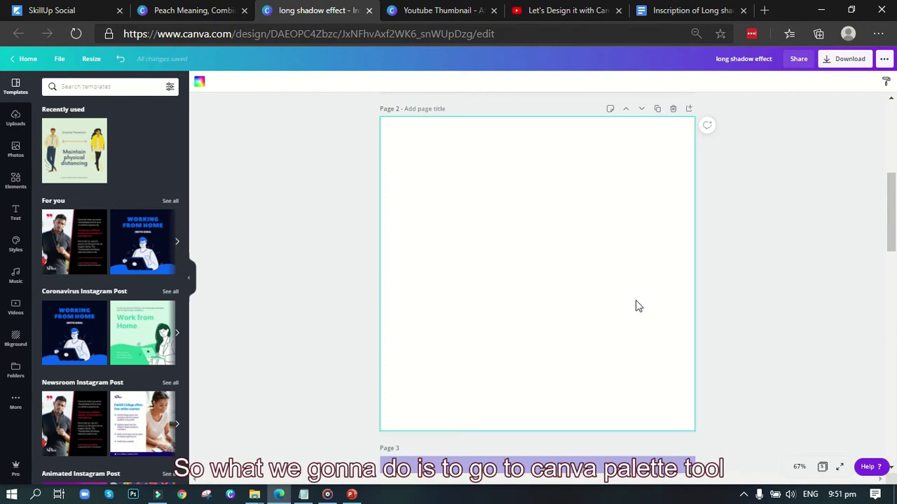
# Copy the lightest monochrome swatch, #FFE5B4, from Canva's Peach color page and apply it as the background of page 2
pyautogui.click(156, 17)
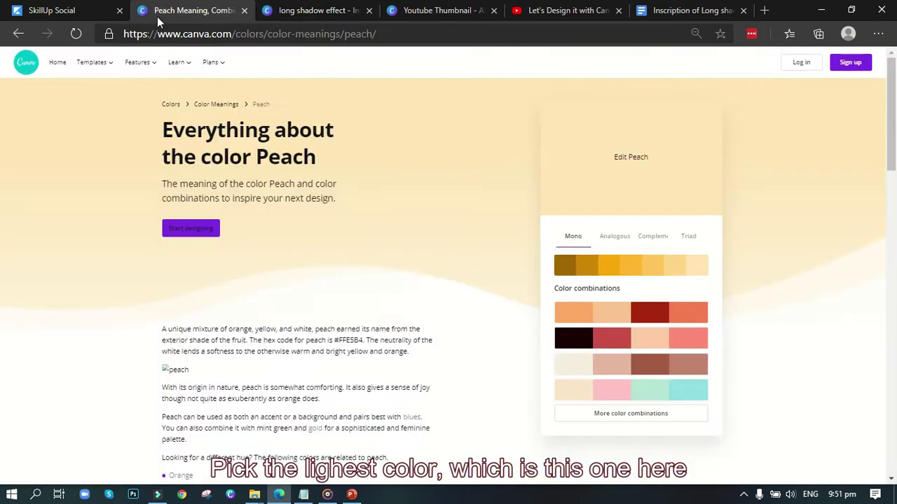
pyautogui.click(702, 272)
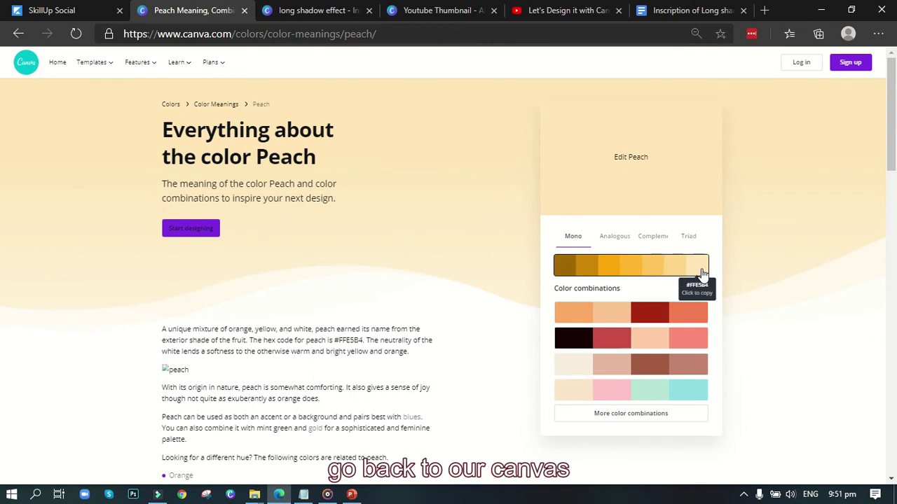
pyautogui.click(306, 18)
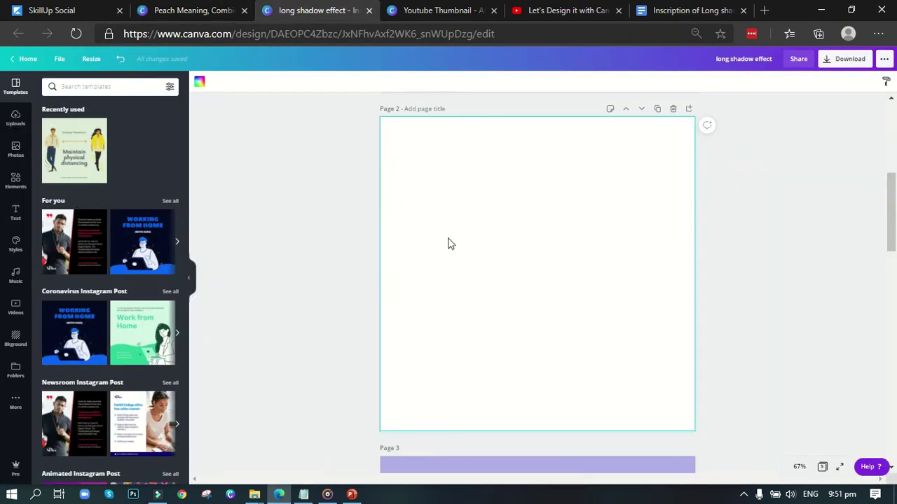
pyautogui.click(199, 83)
pyautogui.write('#FFE5B4')
pyautogui.click(52, 127)
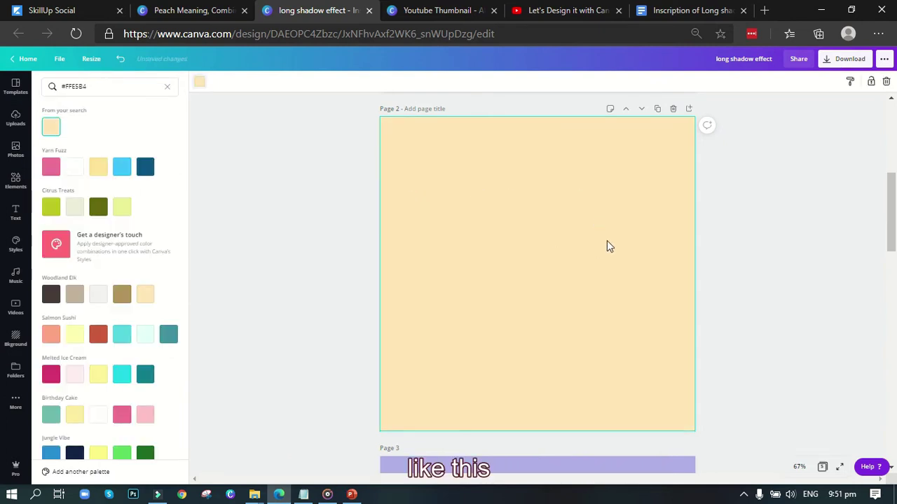
# Add a text box to page 2 and replace its placeholder wording with LONG SHADOW
pyautogui.hotkey('ctrl', 'v')
pyautogui.click(547, 258)
pyautogui.click(651, 305)
pyautogui.moveTo(651, 304); pyautogui.dragTo(471, 169)
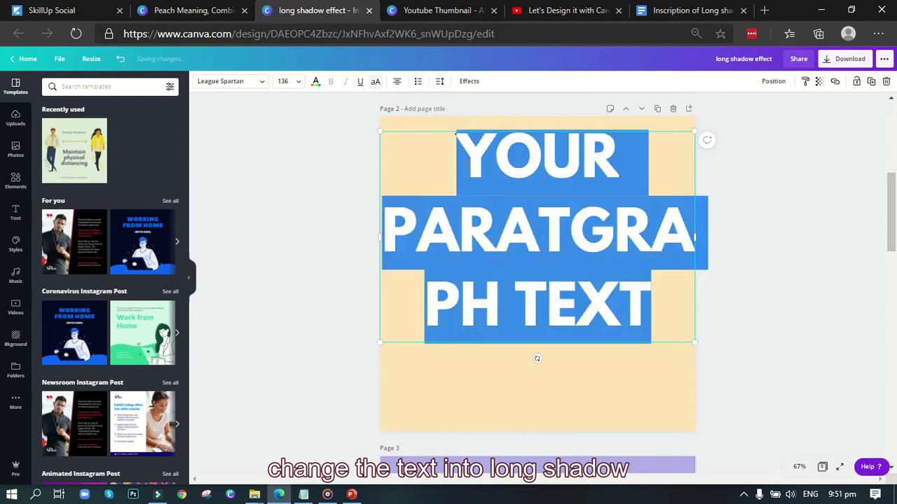
pyautogui.write('LONG')
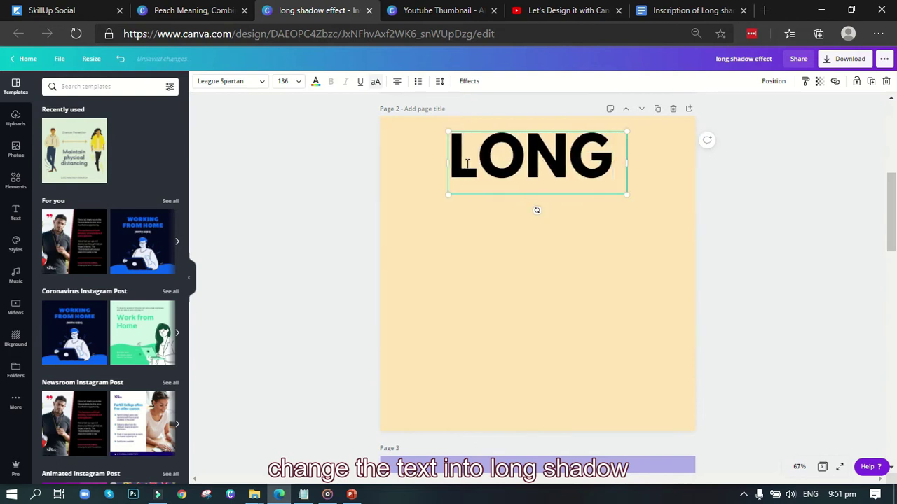
pyautogui.write(' SHAD')
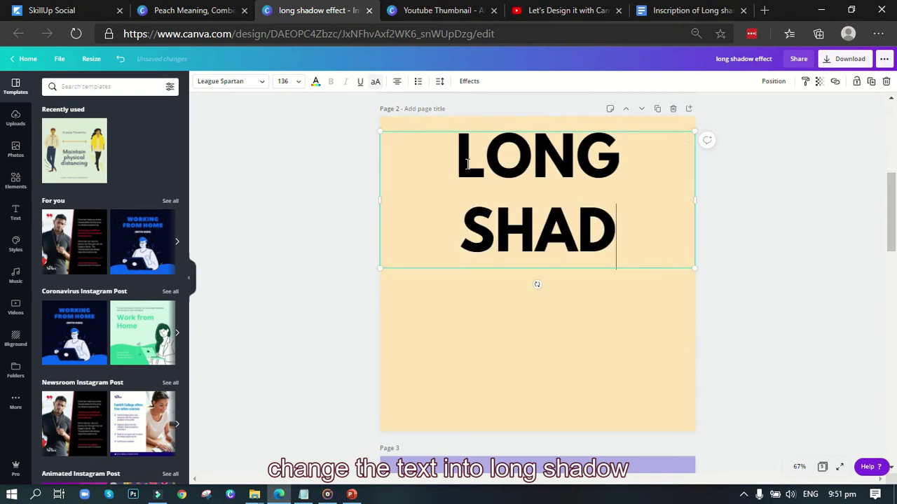
pyautogui.write('OW')
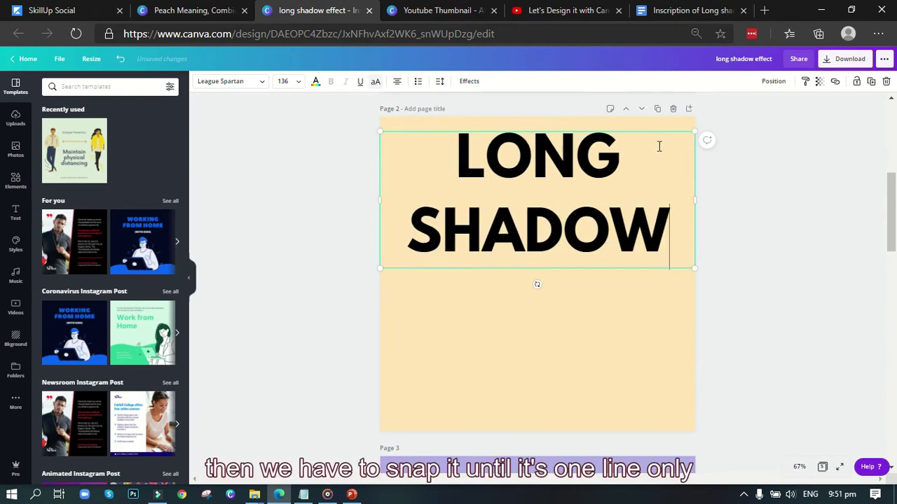
# Shrink the LONG SHADOW text to size 89.6 so it fits on one line, and align it to the page's middle and center
pyautogui.moveTo(694, 268); pyautogui.dragTo(694, 191)
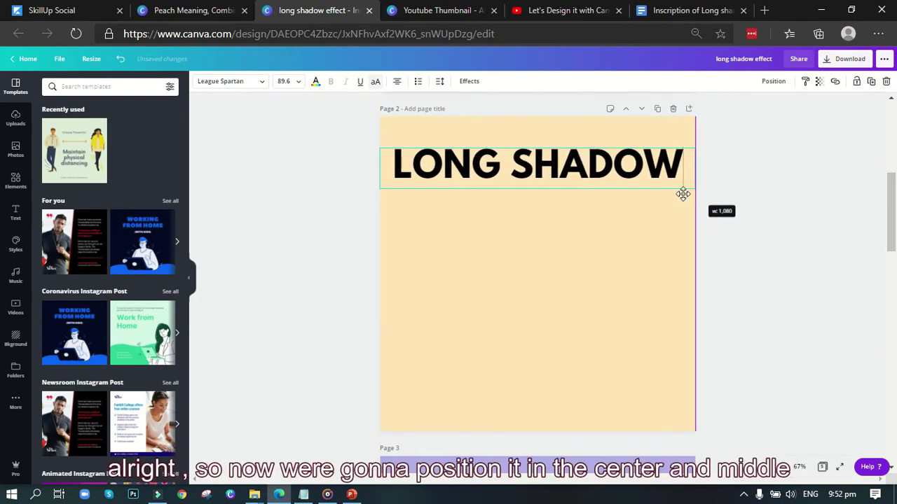
pyautogui.click(779, 81)
pyautogui.click(773, 88)
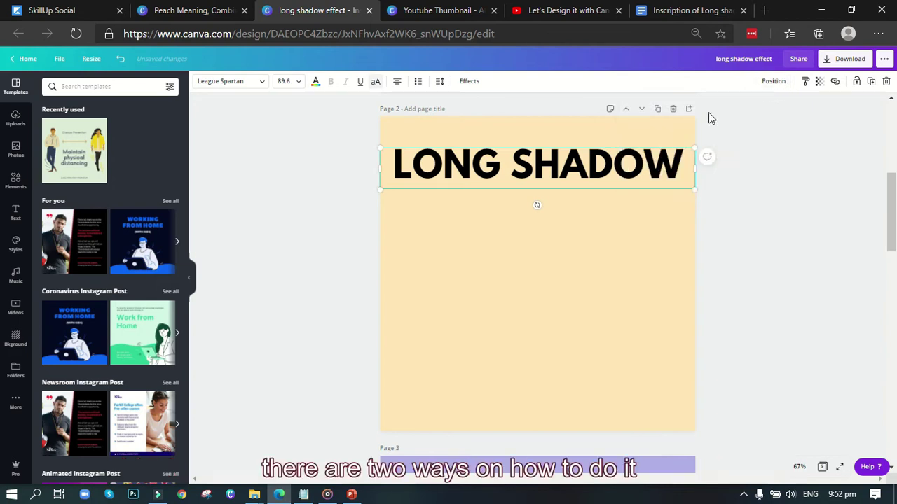
pyautogui.moveTo(617, 178); pyautogui.dragTo(613, 284)
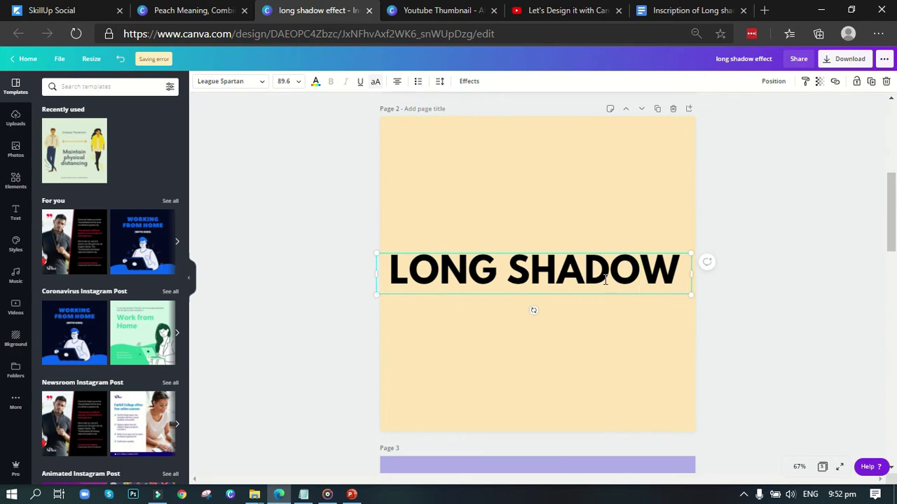
pyautogui.click(765, 82)
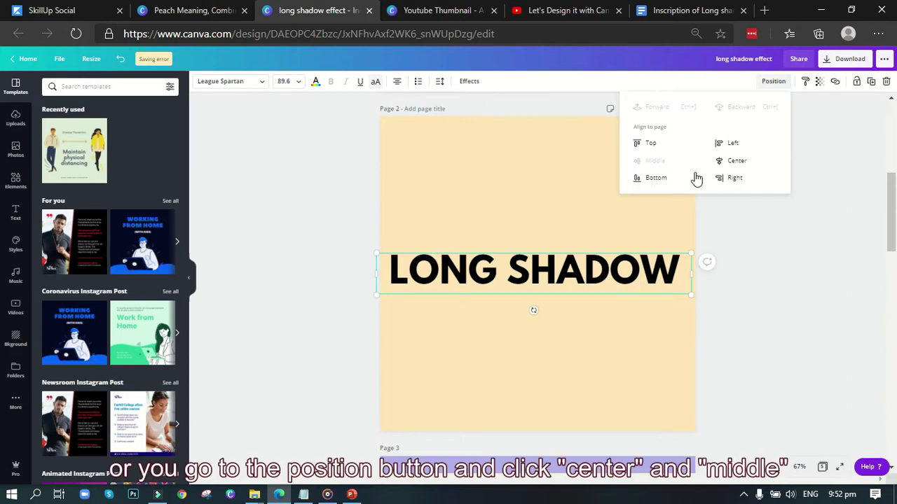
pyautogui.click(731, 160)
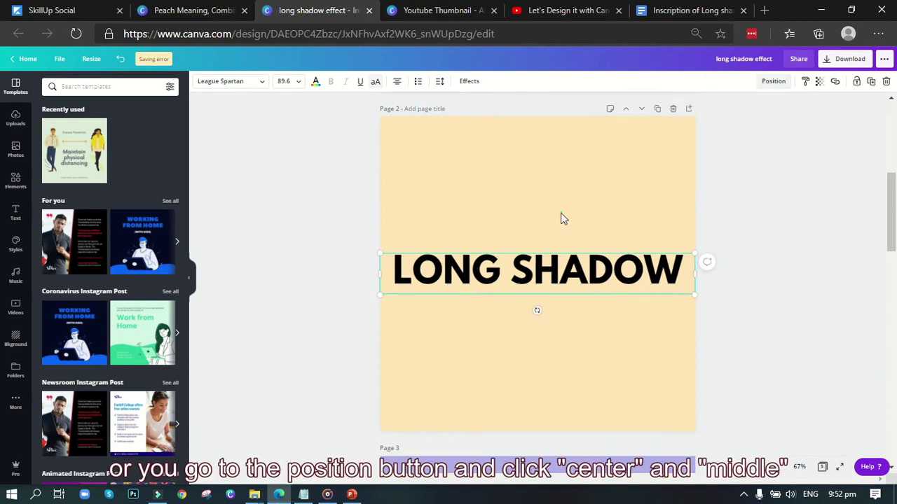
pyautogui.click(560, 219)
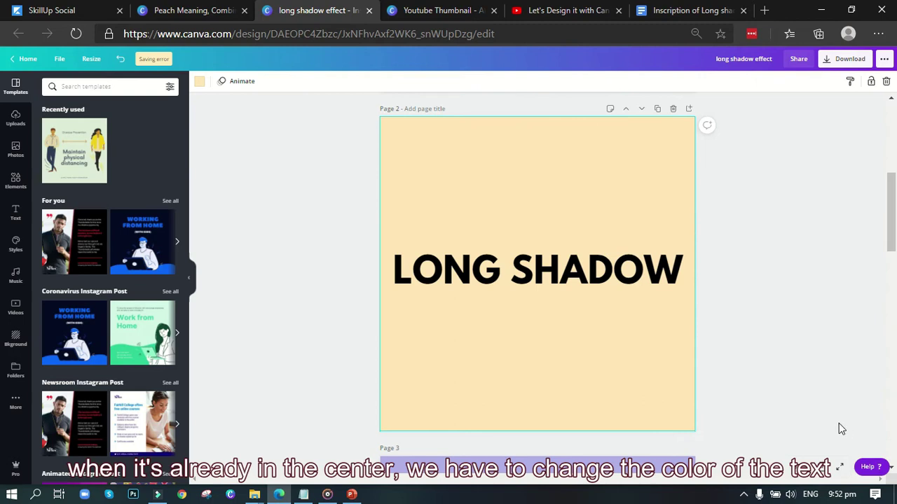
# Copy the middle monochrome swatch, #FFB52A, from the Peach color page and apply it to the LONG SHADOW text
pyautogui.click(592, 279)
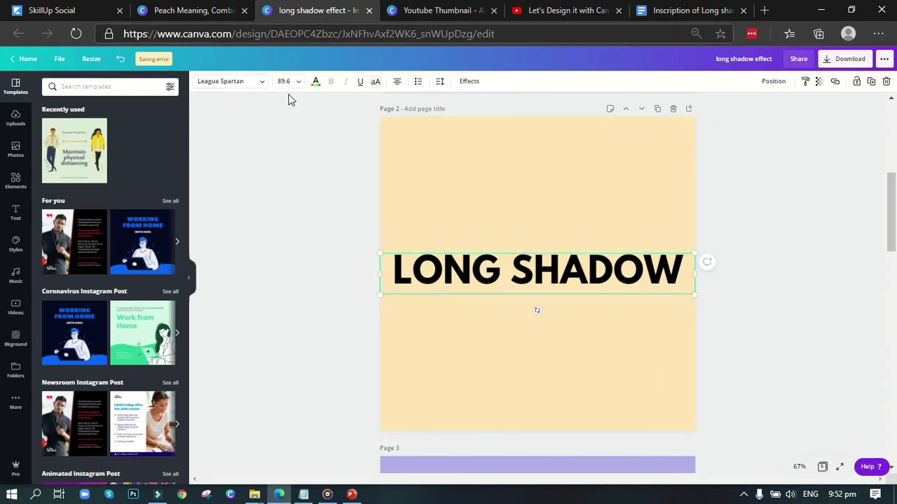
pyautogui.click(212, 14)
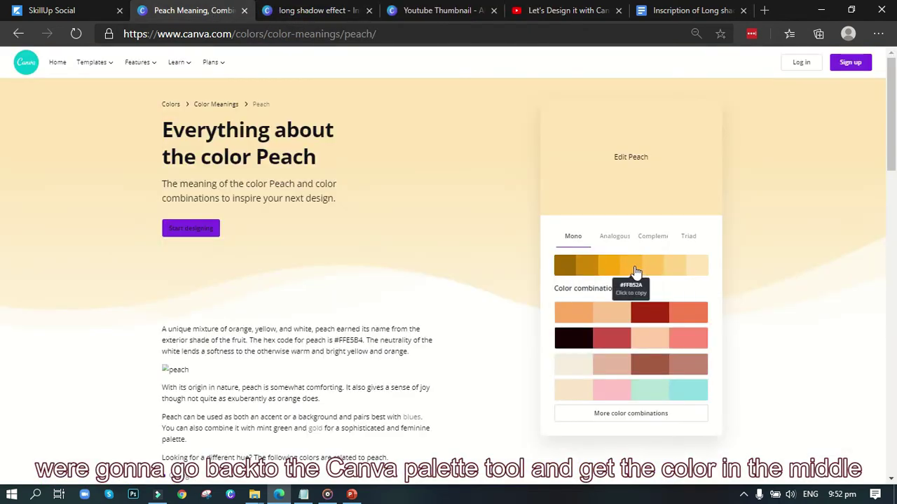
pyautogui.click(635, 270)
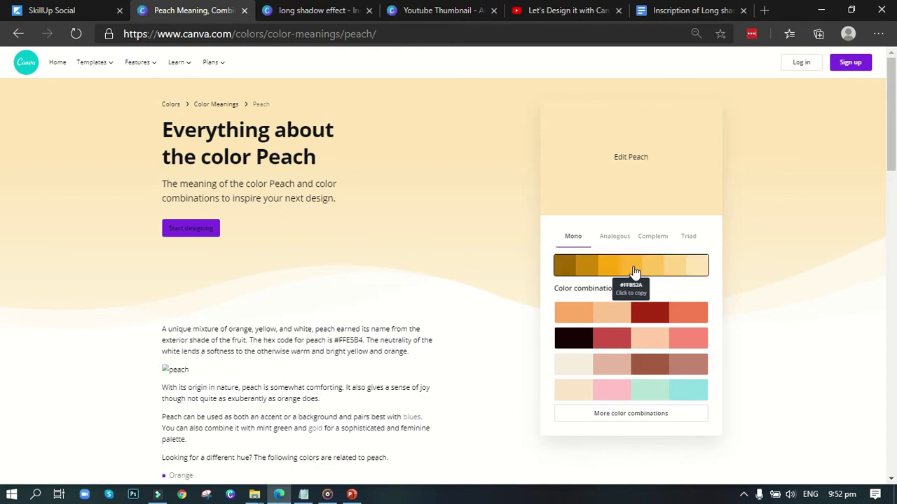
pyautogui.click(311, 14)
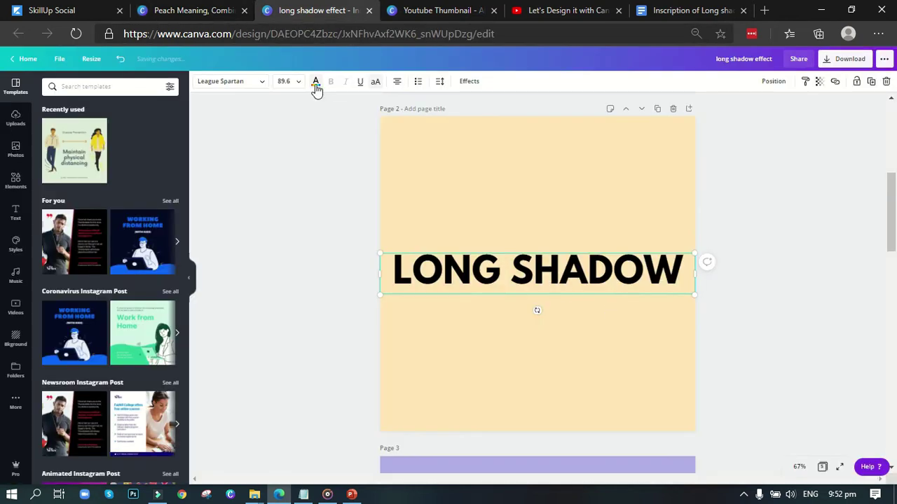
pyautogui.click(315, 82)
pyautogui.click(126, 87)
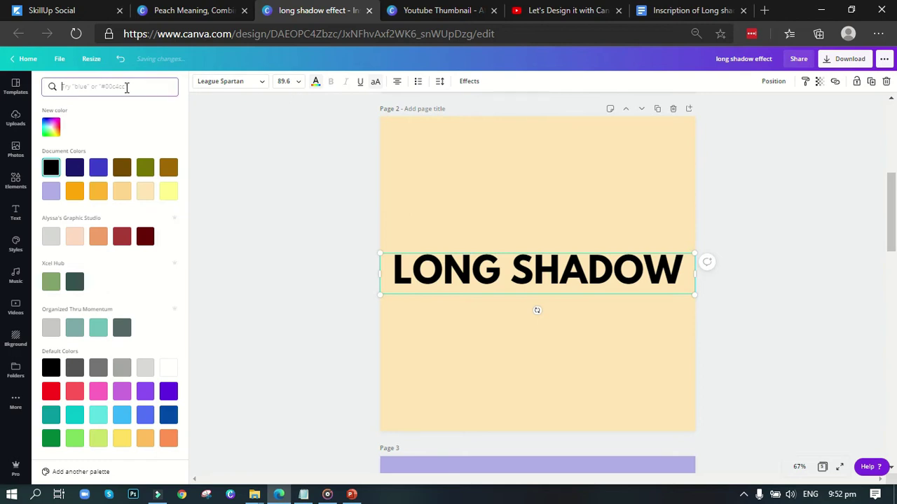
pyautogui.hotkey('ctrl', 'v')
pyautogui.click(52, 130)
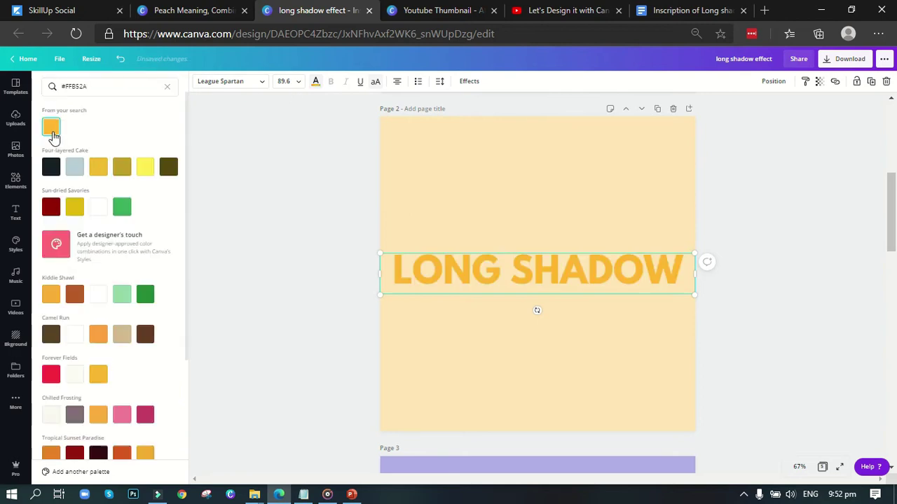
pyautogui.click(584, 318)
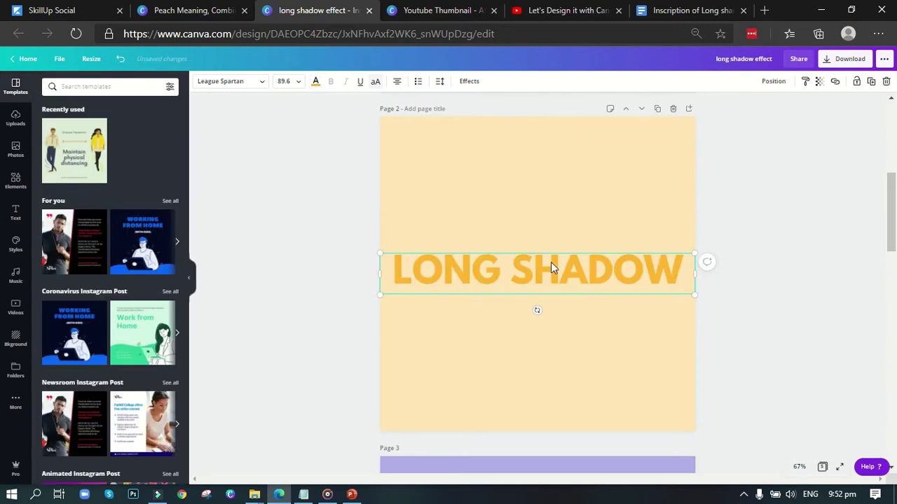
# Duplicate the LONG SHADOW text directly below the original and color the copy with the Peach page's darkest monochrome swatch, #A06800
pyautogui.click(871, 82)
pyautogui.moveTo(635, 282); pyautogui.dragTo(626, 308)
pyautogui.doubleClick(574, 309)
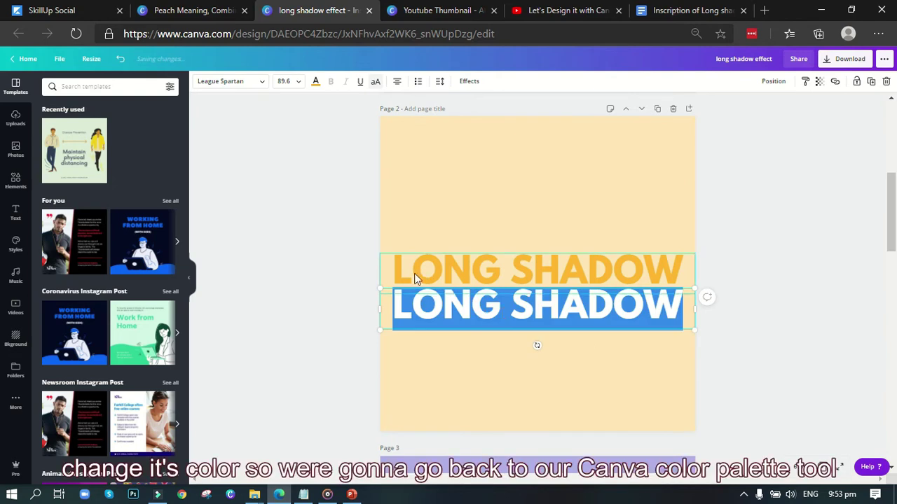
pyautogui.click(203, 14)
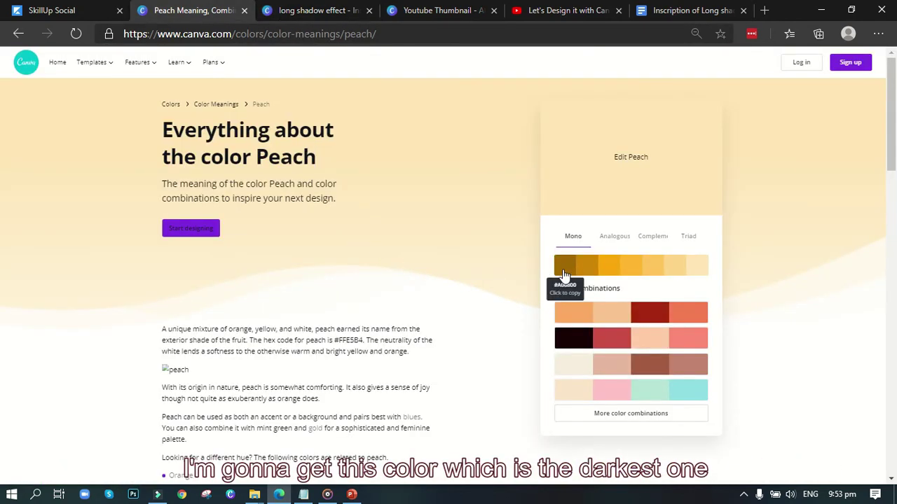
pyautogui.click(567, 270)
pyautogui.click(296, 16)
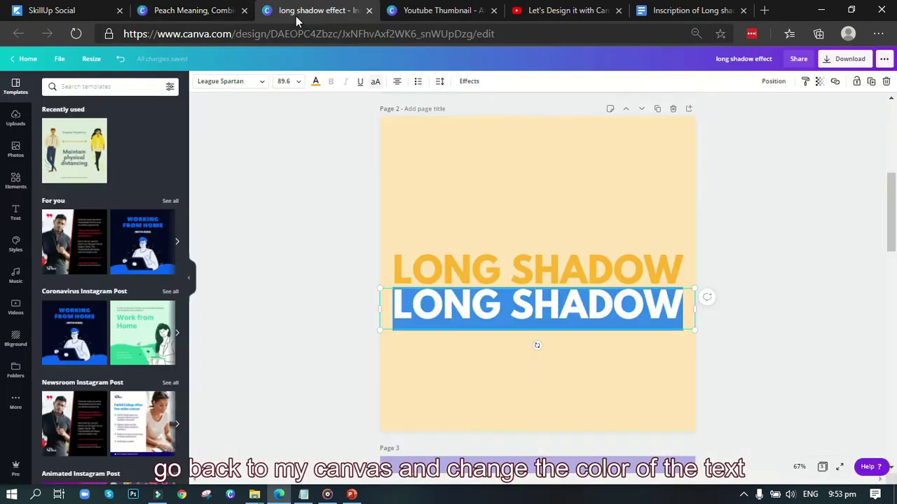
pyautogui.click(315, 84)
pyautogui.click(132, 86)
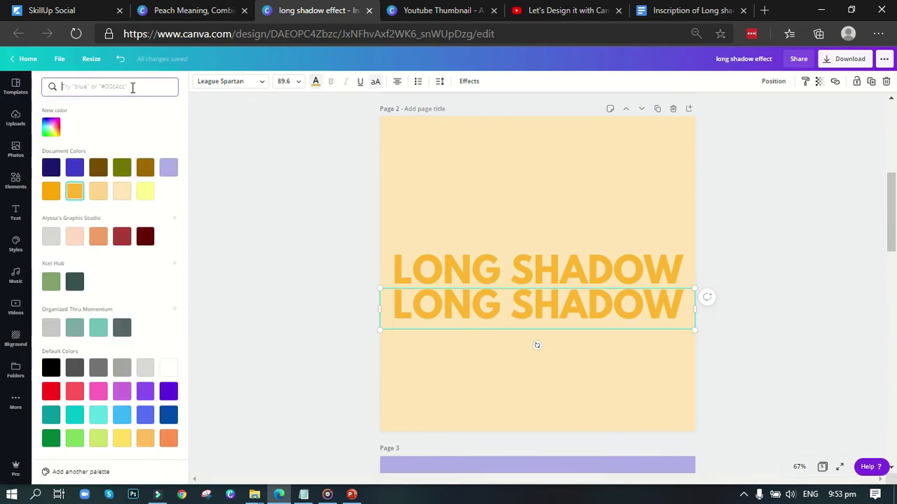
pyautogui.hotkey('ctrl', 'v')
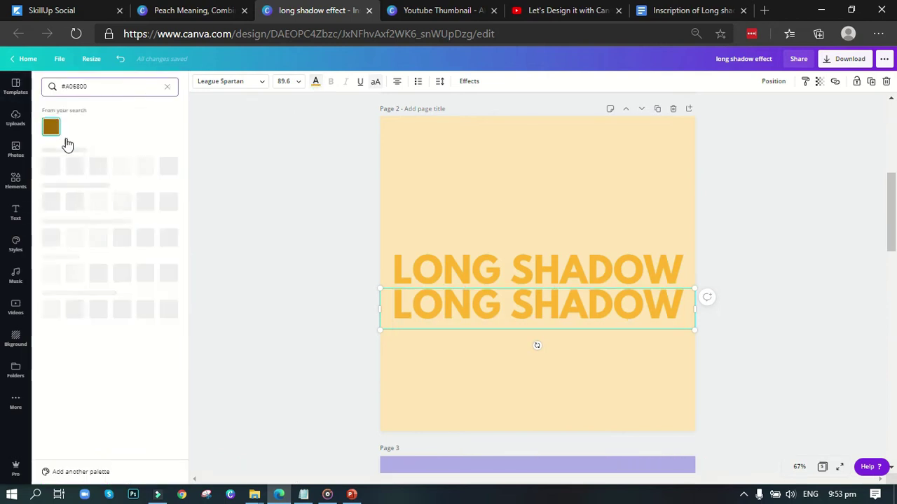
pyautogui.click(51, 128)
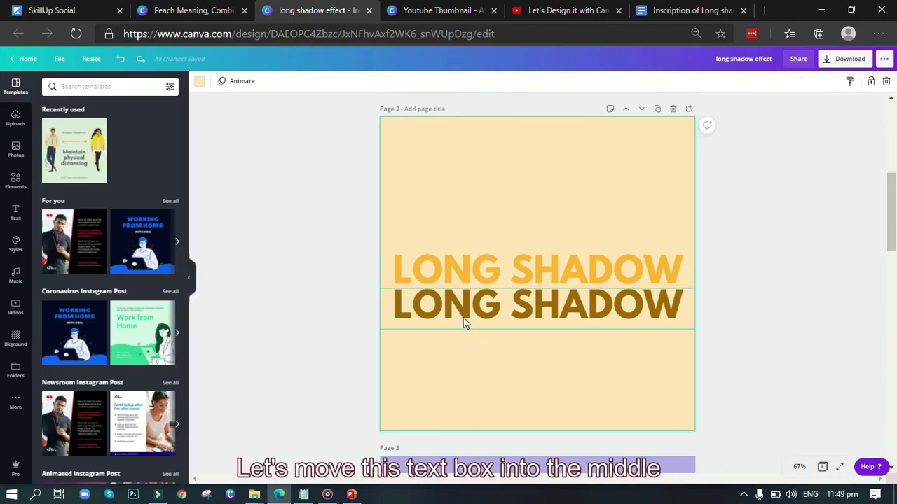
# Move the brown LONG SHADOW copy exactly over the orange text and send it backward behind it
pyautogui.click(409, 313)
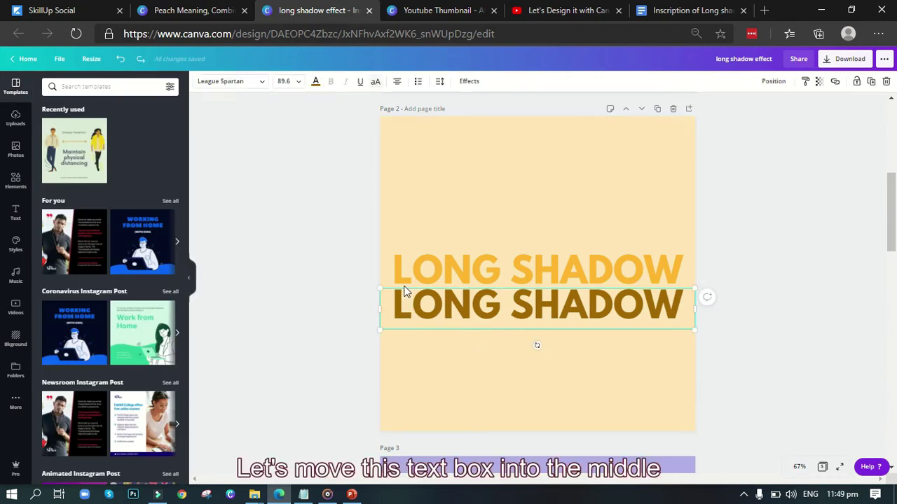
pyautogui.moveTo(400, 299); pyautogui.dragTo(396, 266)
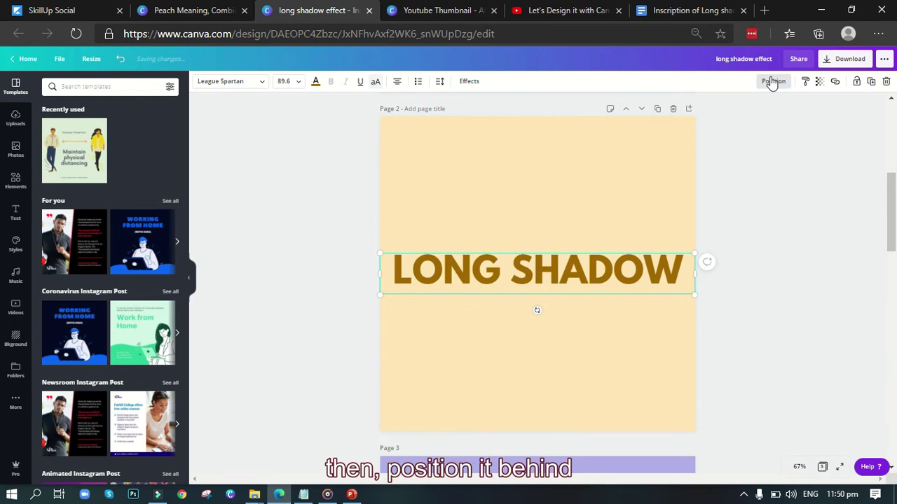
pyautogui.click(766, 82)
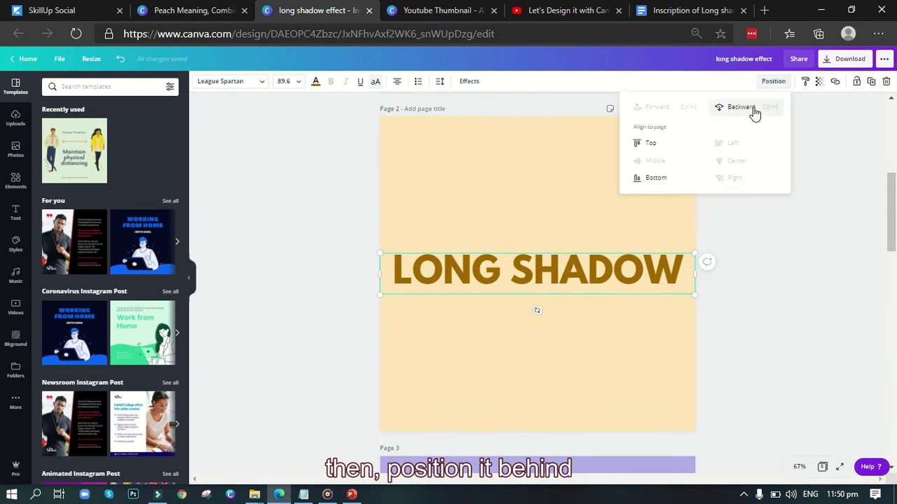
pyautogui.click(752, 108)
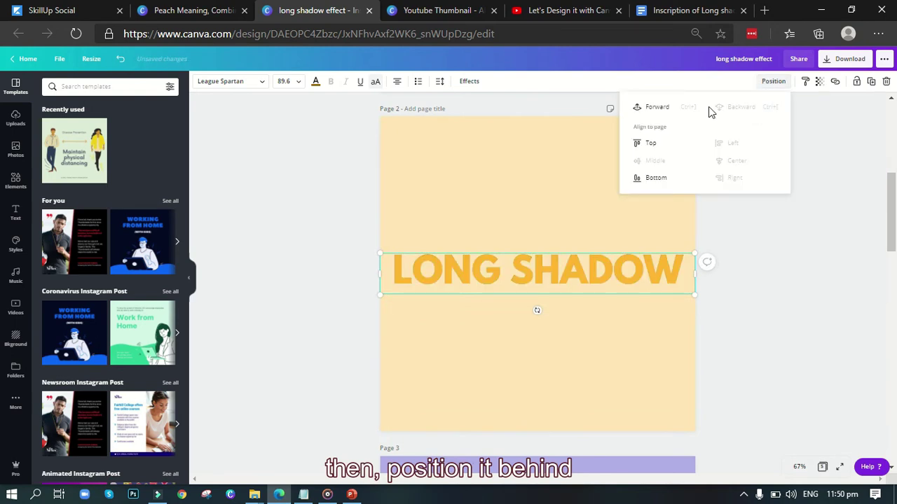
pyautogui.click(774, 84)
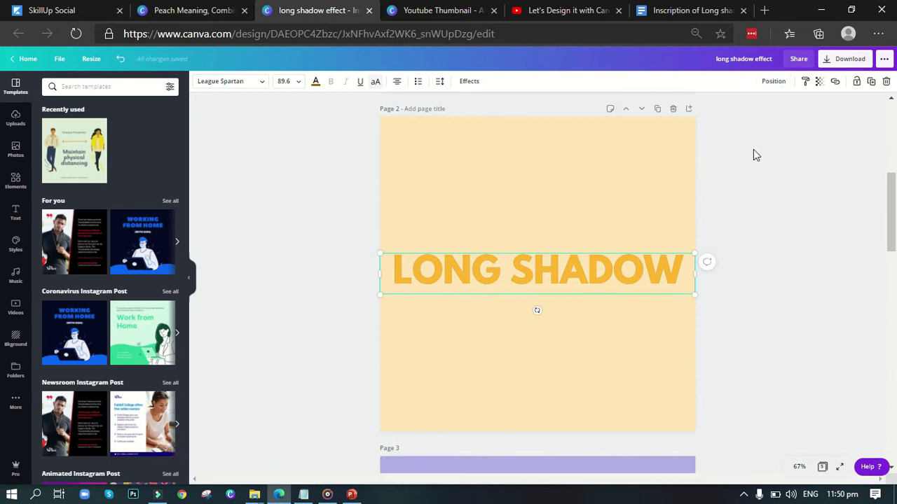
# Nudge the brown copy slightly right and down from behind the orange text to start the shadow
pyautogui.press('Right')
pyautogui.press('Right')
pyautogui.press('Down')
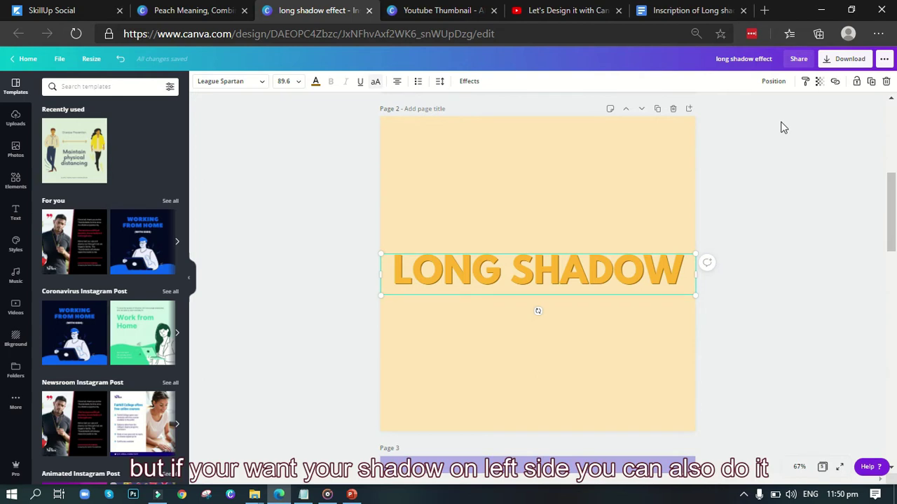
# Duplicate the brown LONG SHADOW copy, align it over the text, send it backward, and nudge it 2 pixels right and 2 pixels down
pyautogui.click(871, 82)
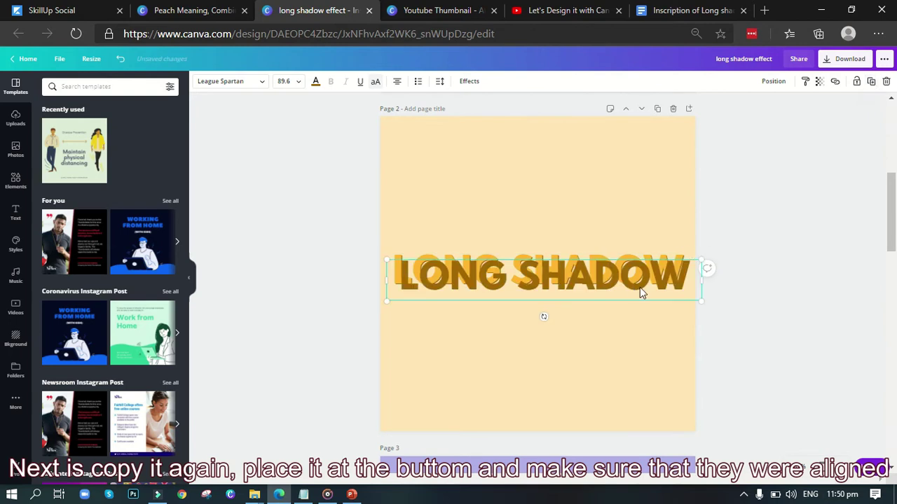
pyautogui.moveTo(639, 290)
pyautogui.mouseDown()
pyautogui.moveTo(631, 321)
pyautogui.moveTo(630, 283)
pyautogui.mouseUp()
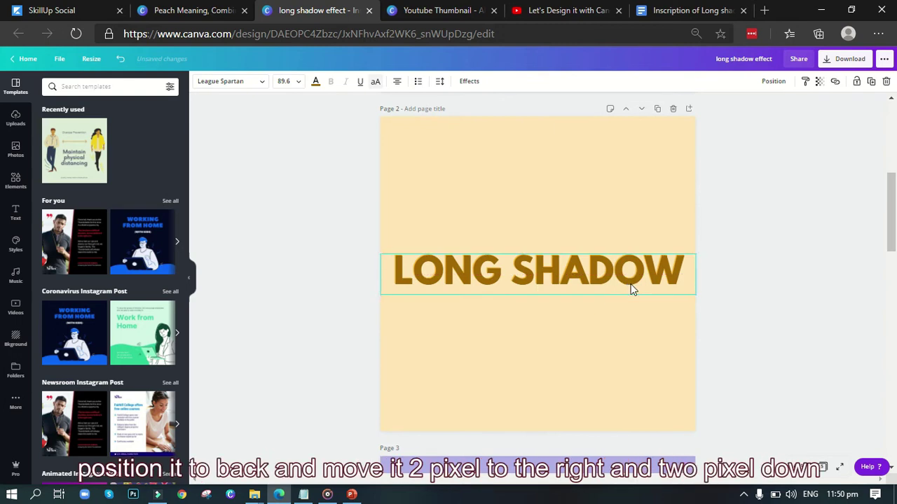
pyautogui.click(770, 82)
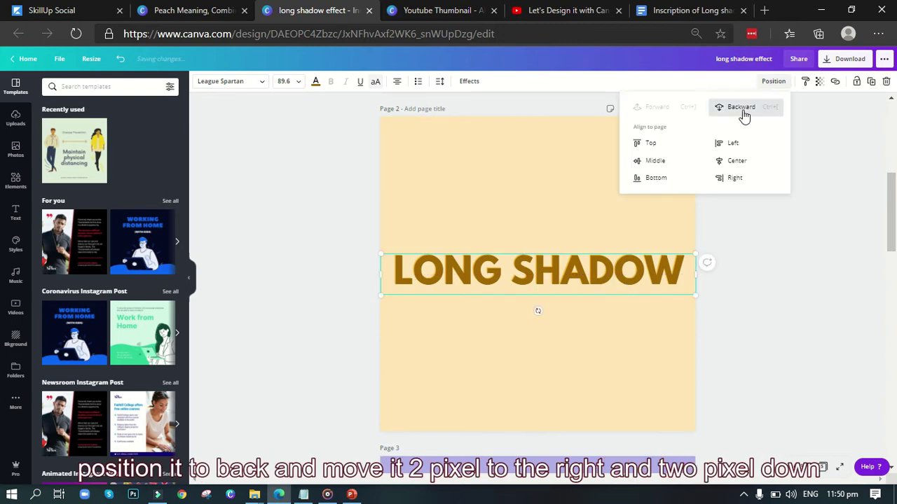
pyautogui.click(741, 107)
pyautogui.press('Right')
pyautogui.press('Right')
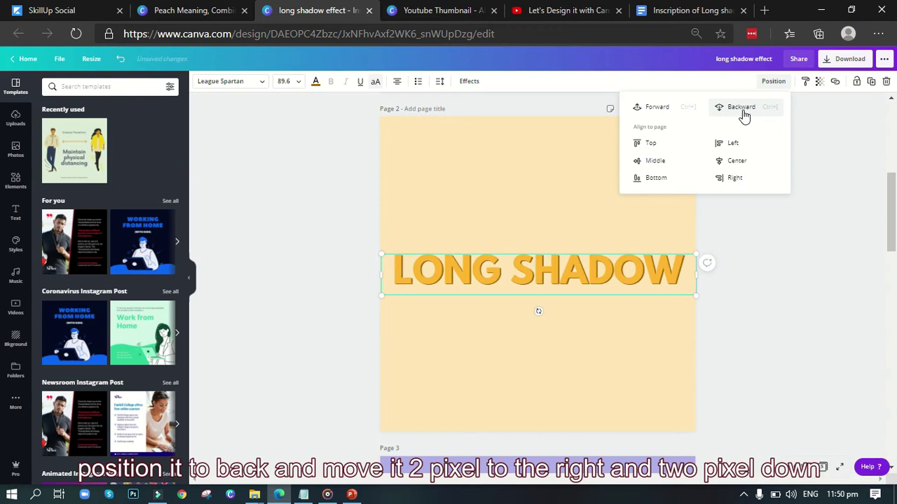
pyautogui.click(767, 84)
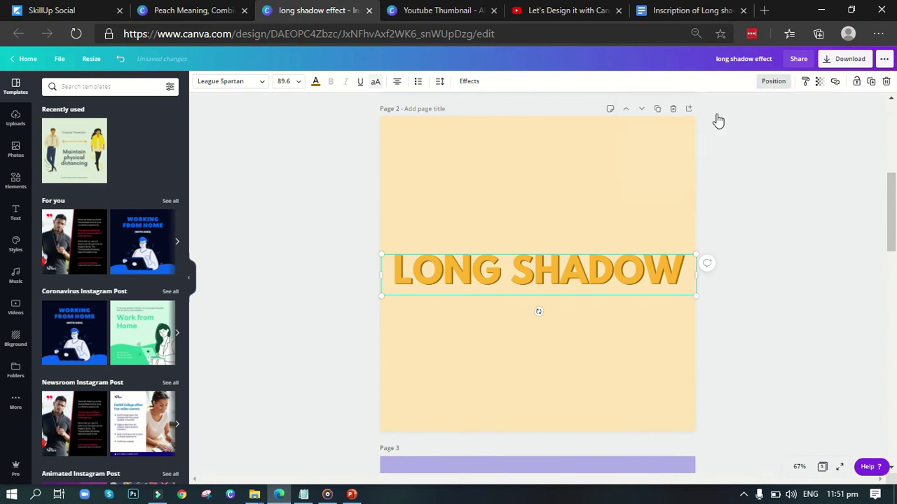
# Add another brown LONG SHADOW copy aligned with the previous one, send it to the back, and offset it slightly right and down
pyautogui.click(873, 83)
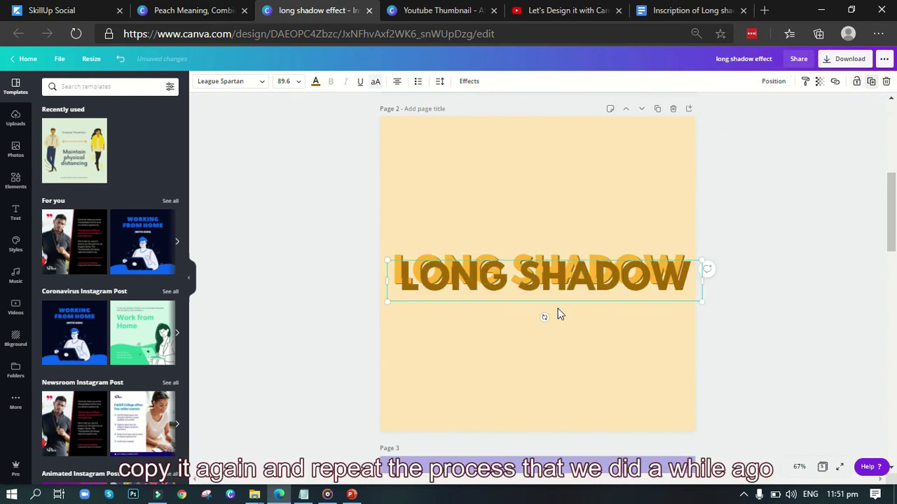
pyautogui.moveTo(592, 284)
pyautogui.mouseDown()
pyautogui.moveTo(590, 274)
pyautogui.moveTo(588, 284)
pyautogui.mouseUp()
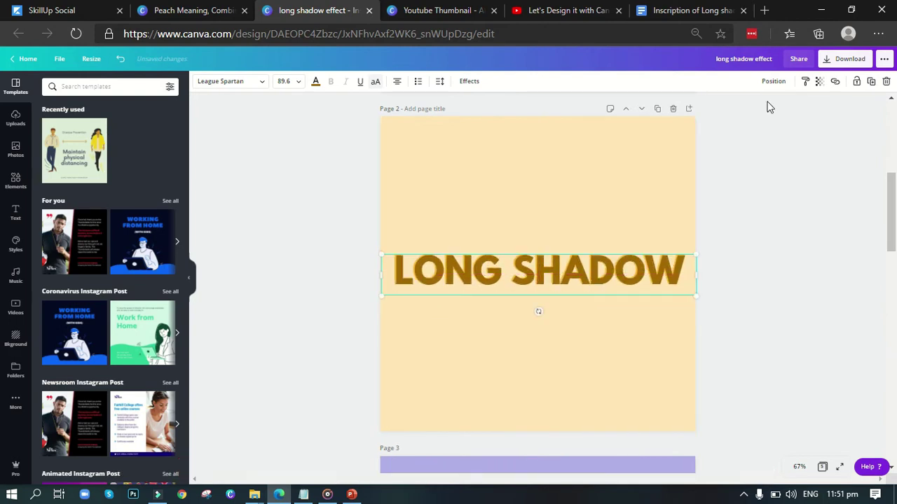
pyautogui.click(771, 82)
pyautogui.click(732, 124)
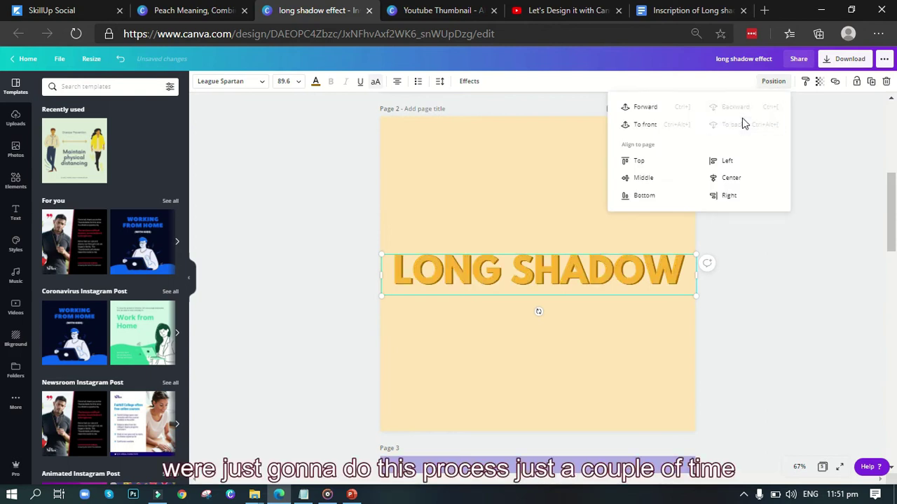
pyautogui.click(772, 87)
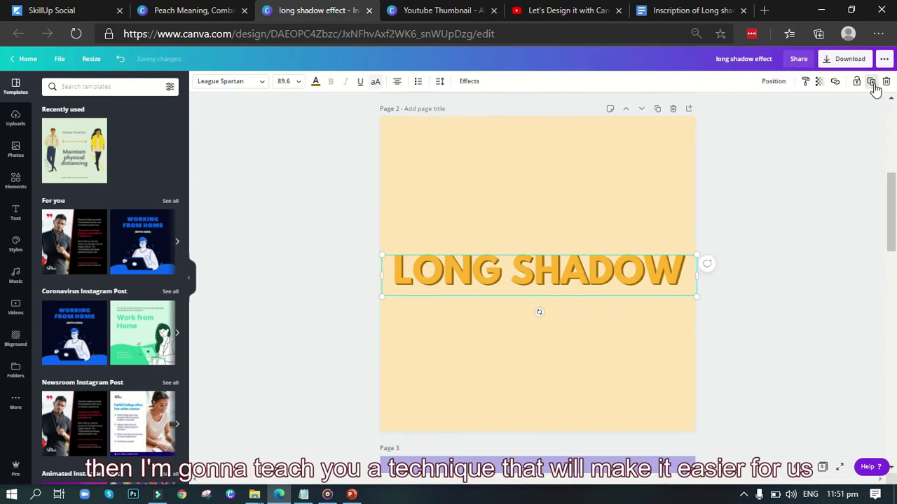
# Add two more brown LONG SHADOW copies behind the stack, each sent to the back and offset slightly further right and down
pyautogui.hotkey('ctrl', 'd')
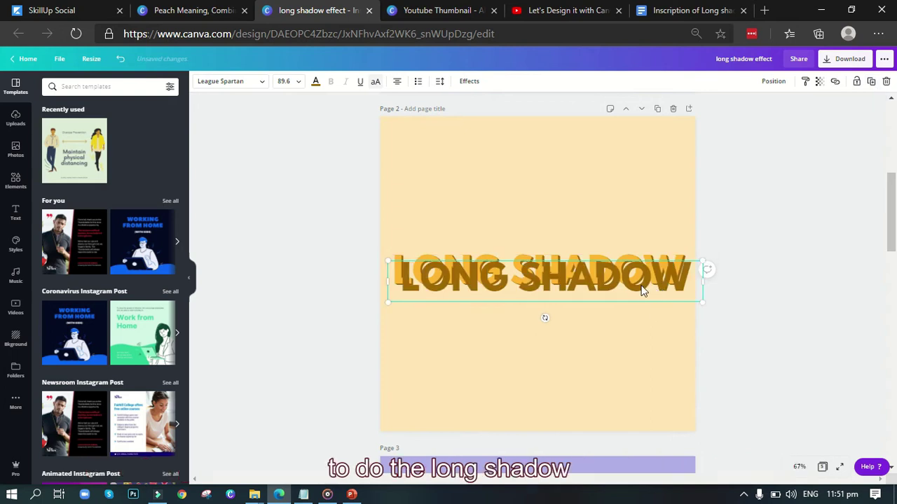
pyautogui.moveTo(631, 287)
pyautogui.mouseDown()
pyautogui.moveTo(621, 275)
pyautogui.moveTo(636, 280)
pyautogui.mouseUp()
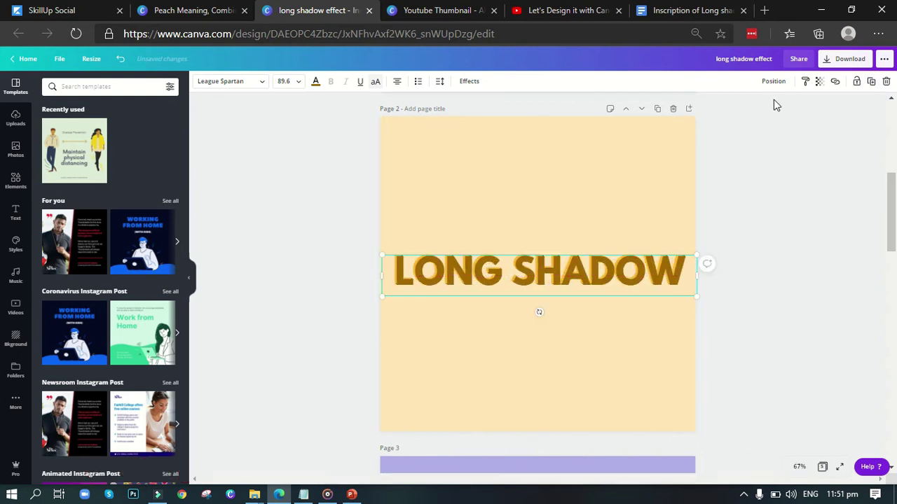
pyautogui.click(774, 81)
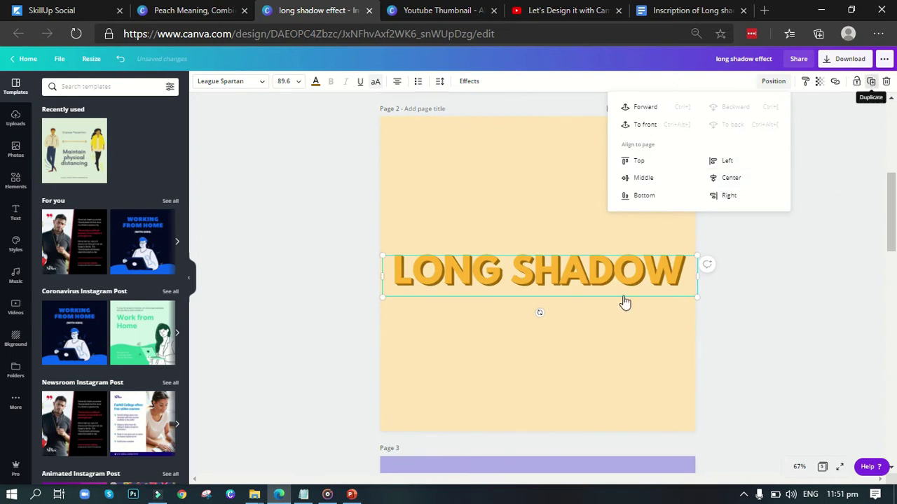
pyautogui.moveTo(596, 262); pyautogui.dragTo(600, 266)
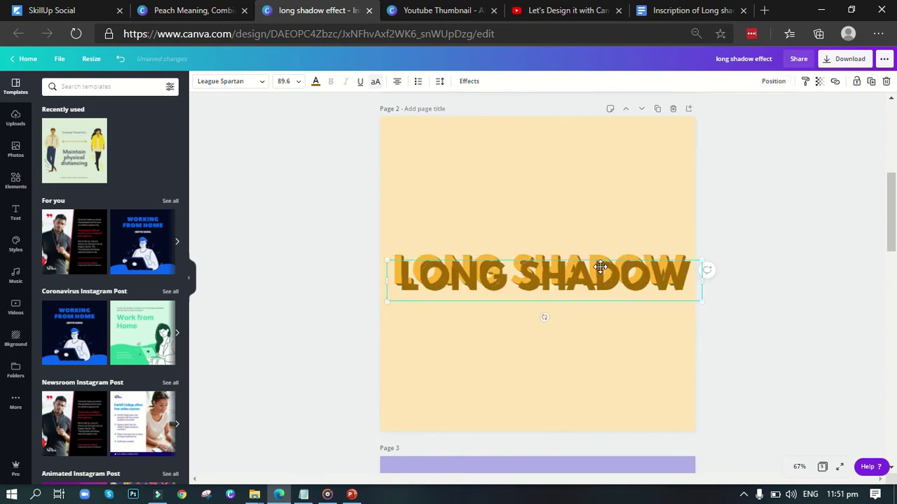
pyautogui.click(779, 83)
pyautogui.click(776, 82)
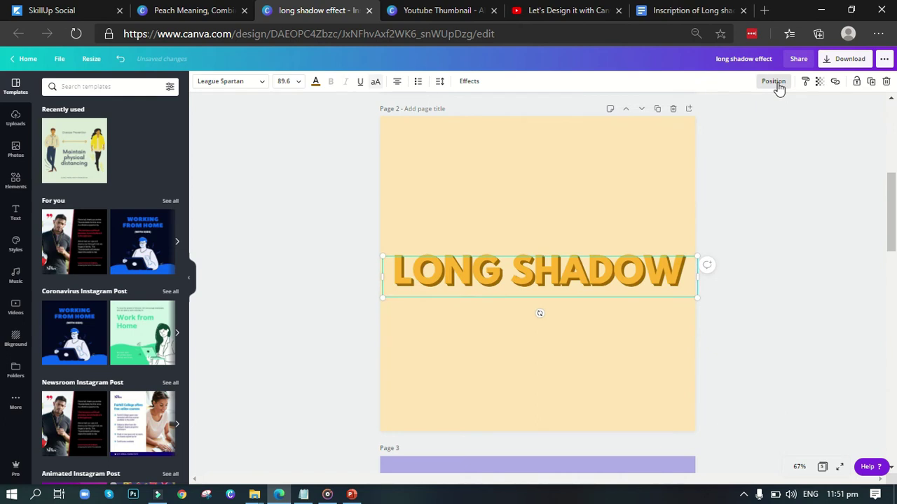
# Move the orange LONG SHADOW text straight up, clear of the brown copies and horizontally aligned with them
pyautogui.click(671, 222)
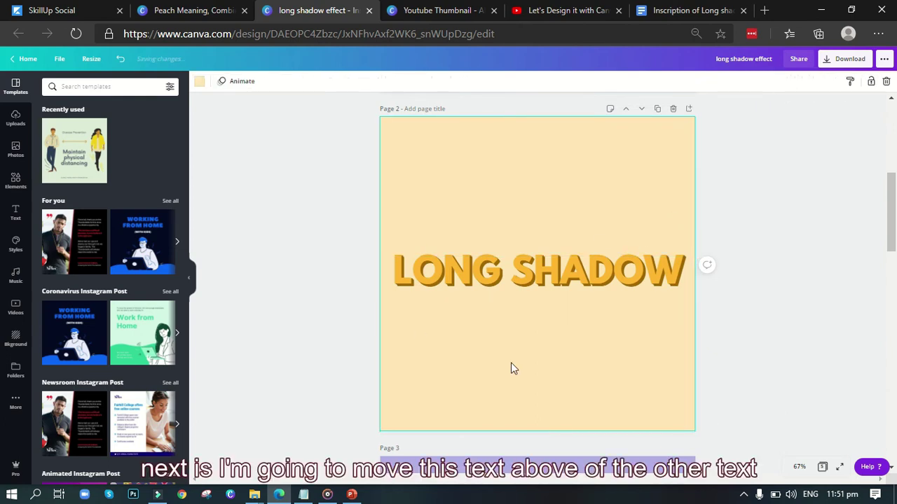
pyautogui.click(503, 270)
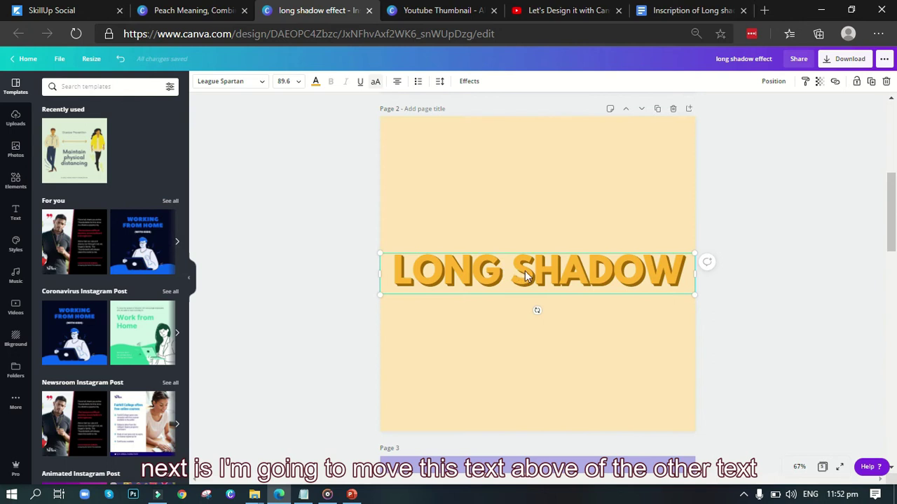
pyautogui.moveTo(527, 269); pyautogui.dragTo(524, 194)
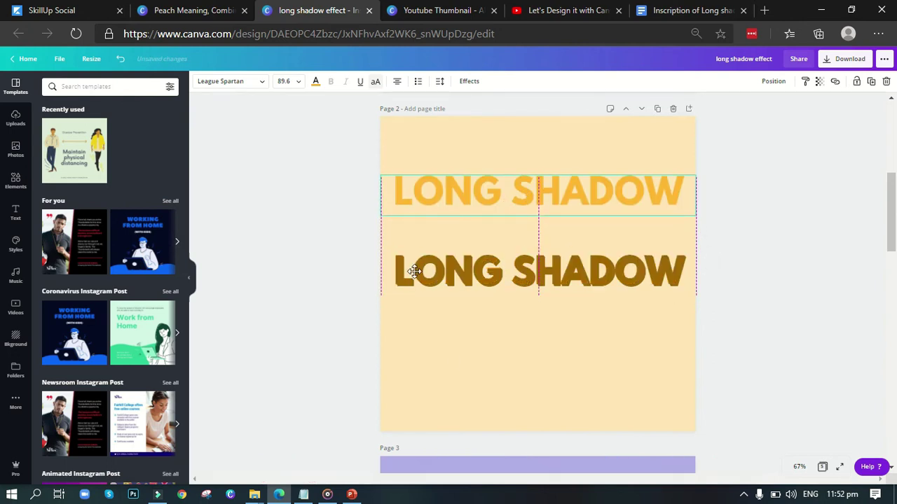
# Duplicate all the brown copies together and fit the duplicate diagonally down-right against the originals, checking the alignment at 125% zoom
pyautogui.moveTo(466, 340); pyautogui.dragTo(402, 254)
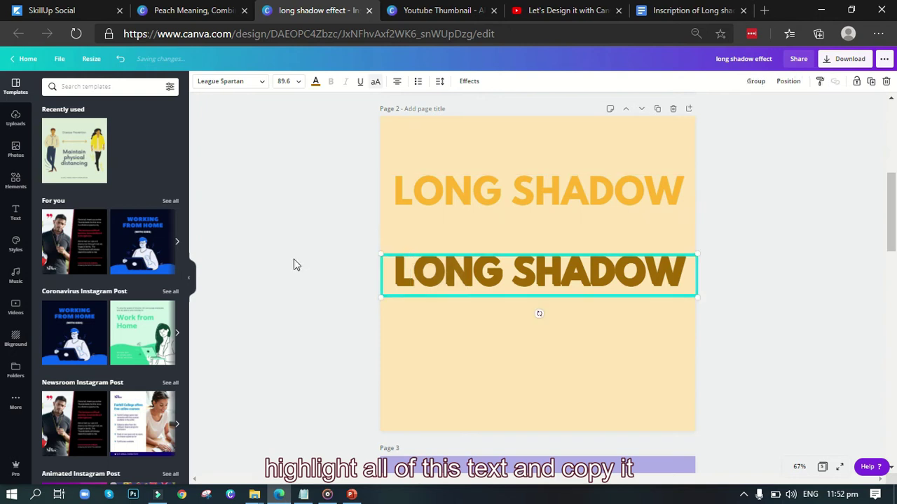
pyautogui.click(871, 83)
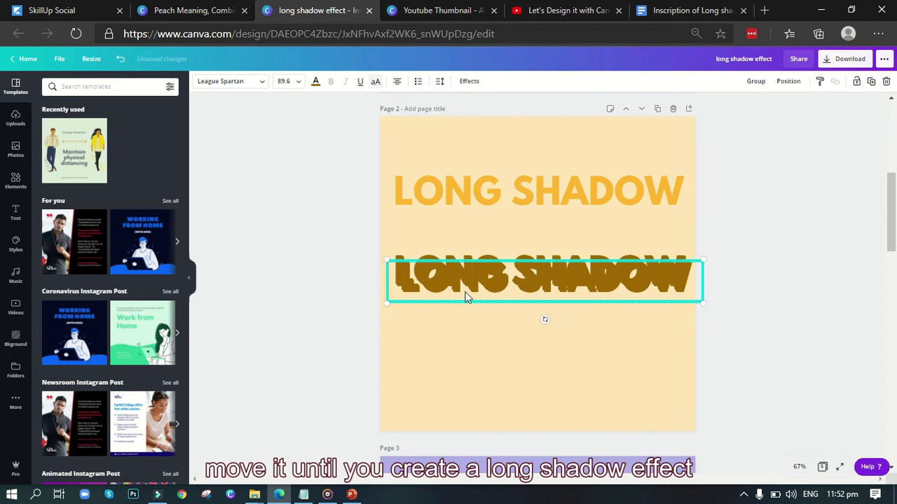
pyautogui.moveTo(452, 280); pyautogui.dragTo(453, 284)
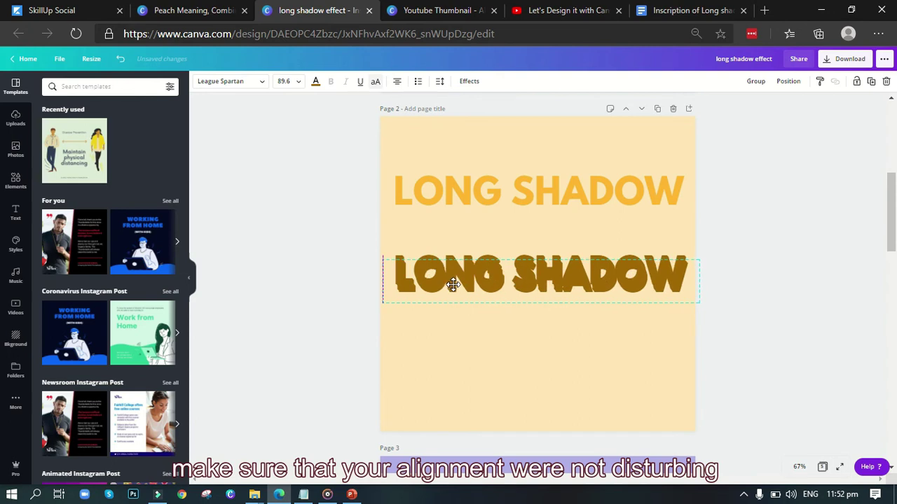
pyautogui.click(800, 466)
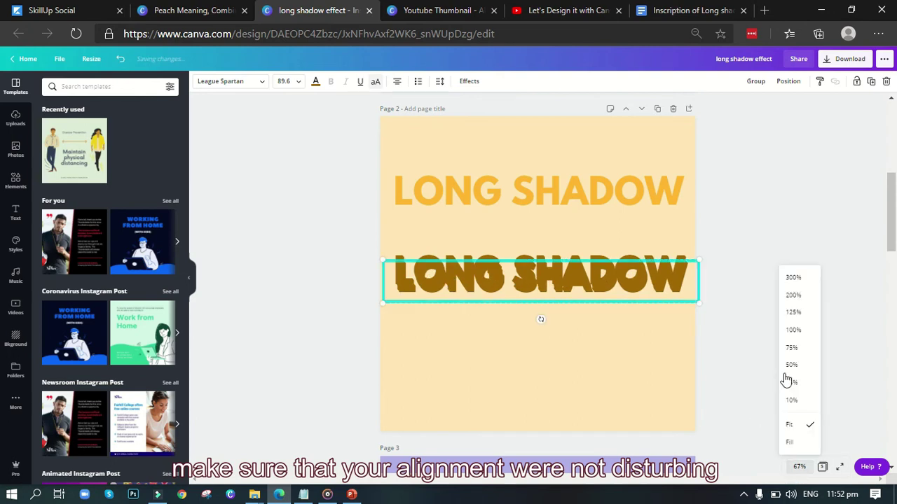
pyautogui.click(798, 313)
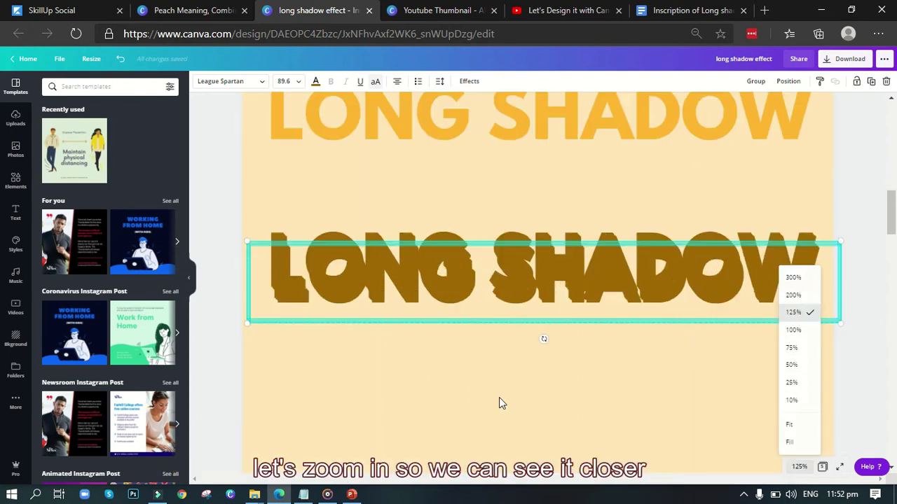
pyautogui.moveTo(302, 278); pyautogui.dragTo(301, 279)
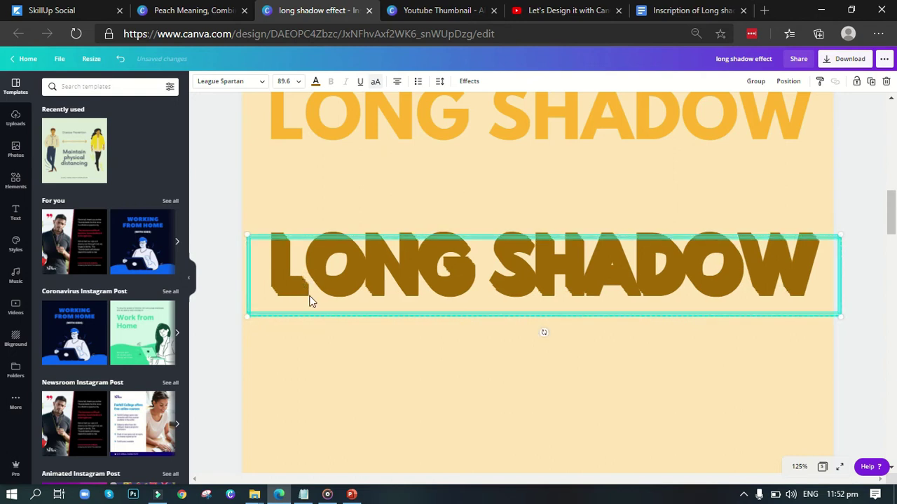
pyautogui.click(345, 376)
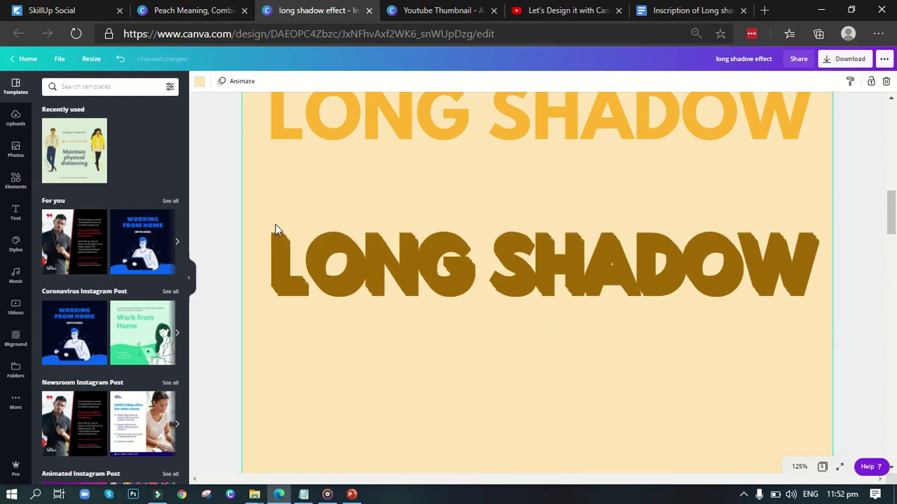
# Select the whole brown stack, duplicate it, and place the duplicate slightly down-right to lengthen the shadow along the same diagonal
pyautogui.moveTo(271, 228); pyautogui.dragTo(343, 341)
pyautogui.moveTo(407, 325); pyautogui.dragTo(709, 327)
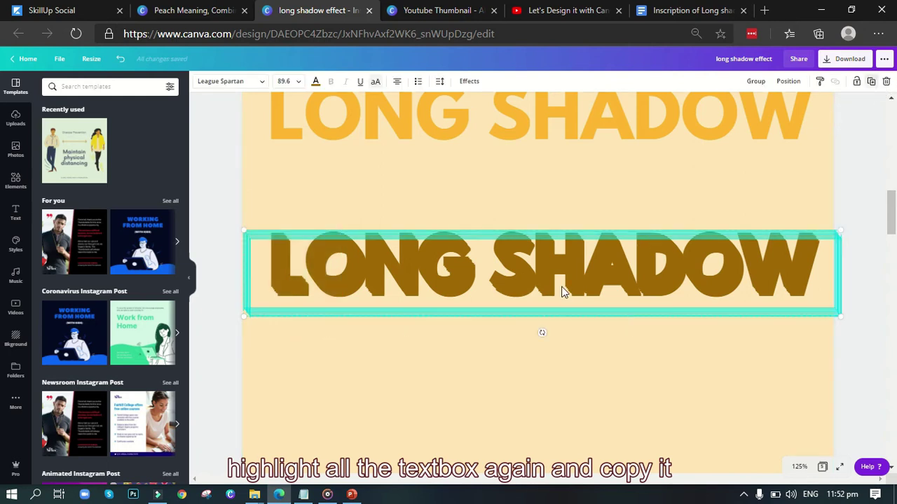
pyautogui.hotkey('ctrl', 'c')
pyautogui.hotkey('ctrl', 'v')
pyautogui.moveTo(499, 293); pyautogui.dragTo(477, 289)
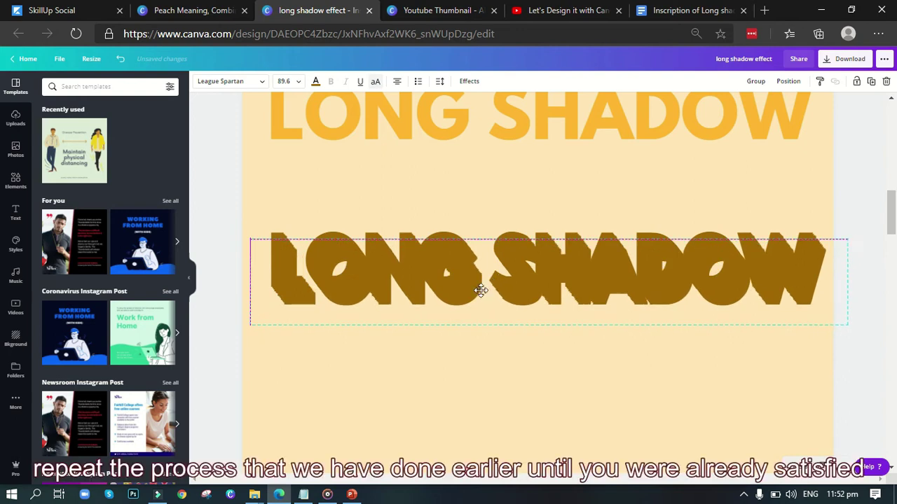
# Duplicate the lengthened brown stack again and line the duplicate up with the diagonal end of the existing shadow
pyautogui.click(242, 205)
pyautogui.moveTo(261, 212); pyautogui.dragTo(372, 306)
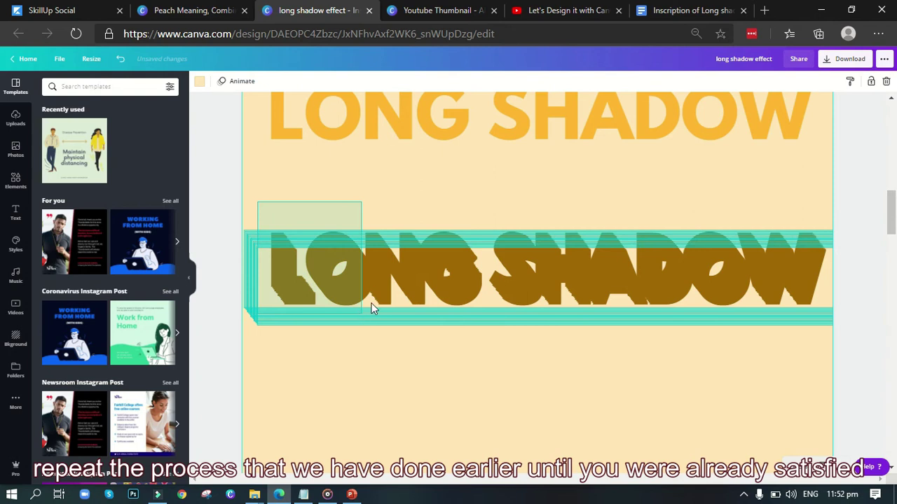
pyautogui.click(872, 82)
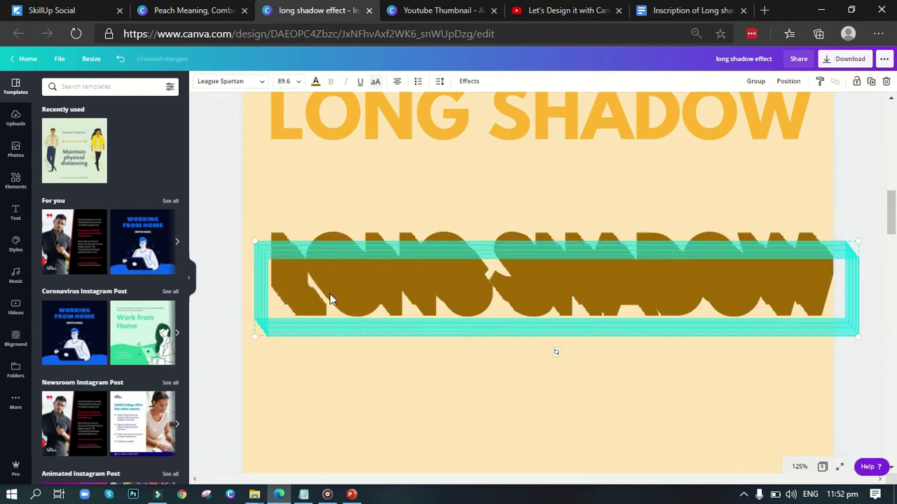
pyautogui.moveTo(326, 296)
pyautogui.mouseDown()
pyautogui.moveTo(328, 305)
pyautogui.moveTo(326, 293)
pyautogui.mouseUp()
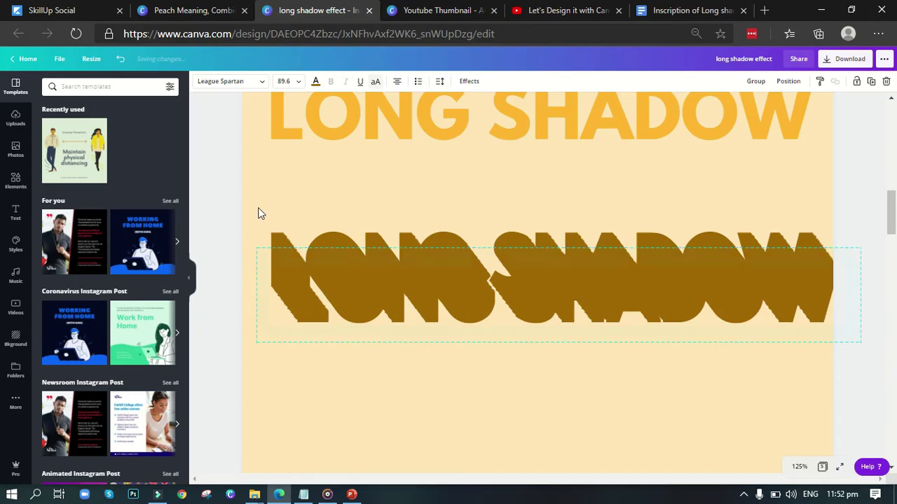
# Select every brown shadow layer, duplicate them, and continue the diagonal below the doubled stack without breaking its edge
pyautogui.moveTo(257, 207); pyautogui.dragTo(312, 304)
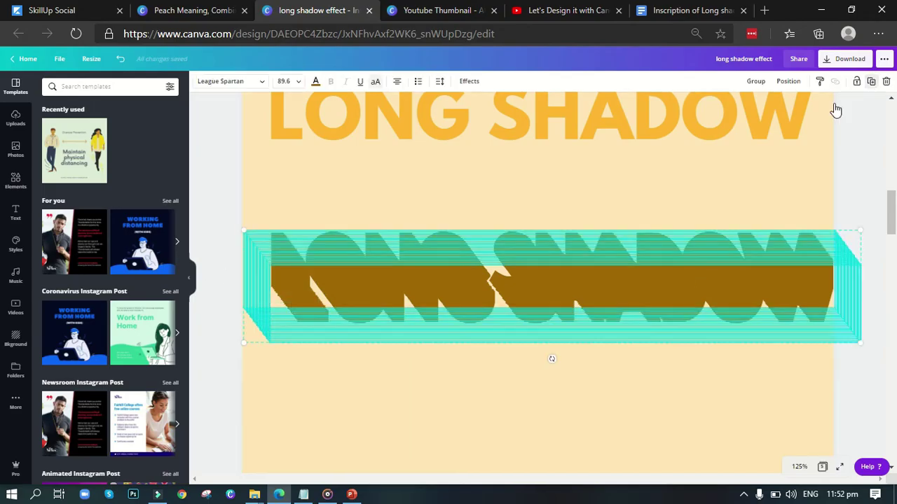
pyautogui.scroll(-2, 653, 310)
pyautogui.moveTo(340, 217); pyautogui.dragTo(332, 208)
pyautogui.click(583, 312)
# Duplicate the full set of brown layers once more and extend the shadow down-right into the lower half of the page
pyautogui.moveTo(500, 360); pyautogui.dragTo(326, 114)
pyautogui.click(871, 82)
pyautogui.moveTo(603, 224); pyautogui.dragTo(390, 262)
pyautogui.click(374, 382)
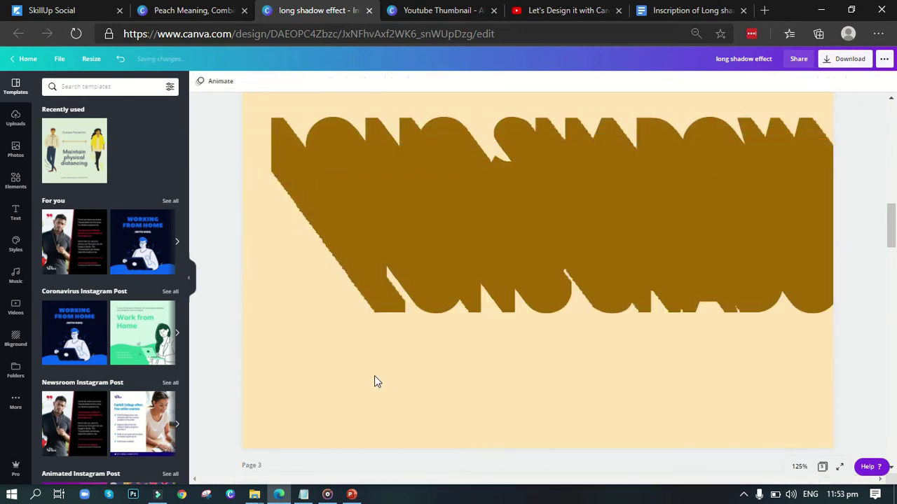
# Duplicate the entire brown shadow and extend it diagonally past the page's bottom edge, restoring the view to Fit
pyautogui.moveTo(374, 381); pyautogui.dragTo(320, 121)
pyautogui.moveTo(845, 109); pyautogui.dragTo(841, 108)
pyautogui.click(871, 82)
pyautogui.moveTo(262, 172); pyautogui.dragTo(352, 294)
pyautogui.moveTo(269, 294); pyautogui.dragTo(270, 294)
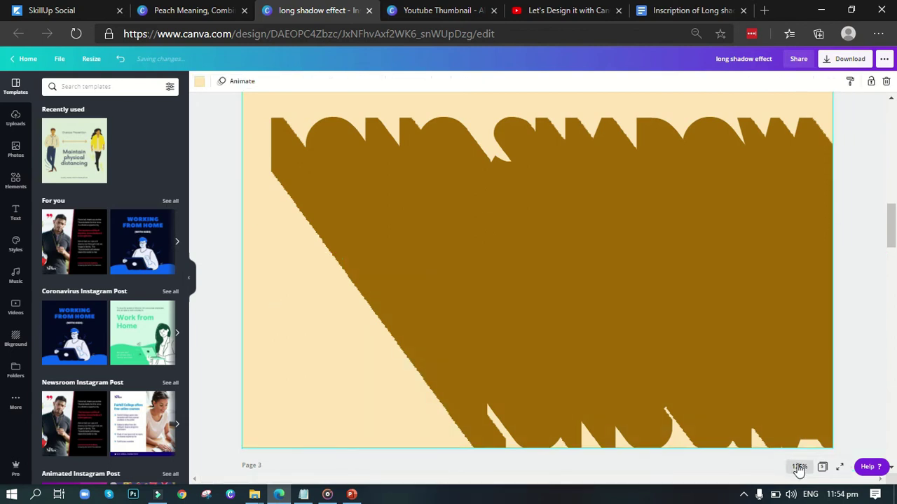
pyautogui.click(799, 466)
pyautogui.click(790, 424)
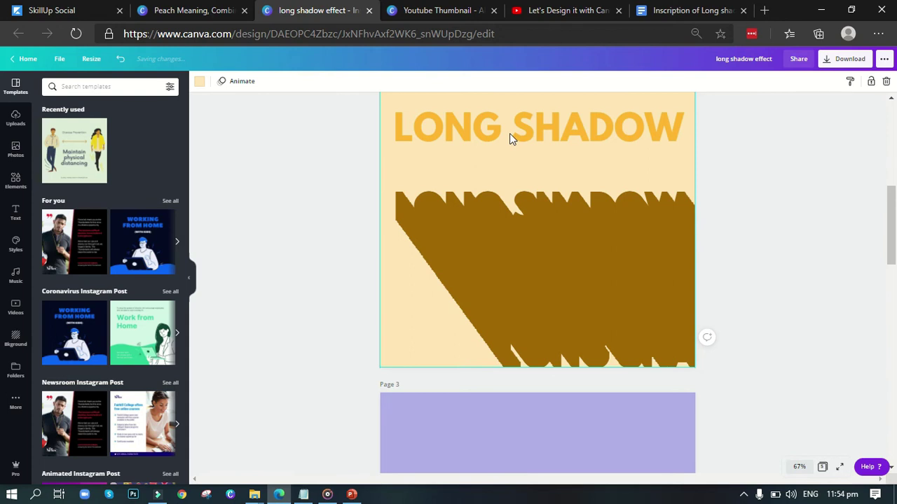
# Align the orange LONG SHADOW text to the page's center and middle, and bring it in front of the brown shadow layers
pyautogui.click(530, 136)
pyautogui.scroll(2, 894, 235)
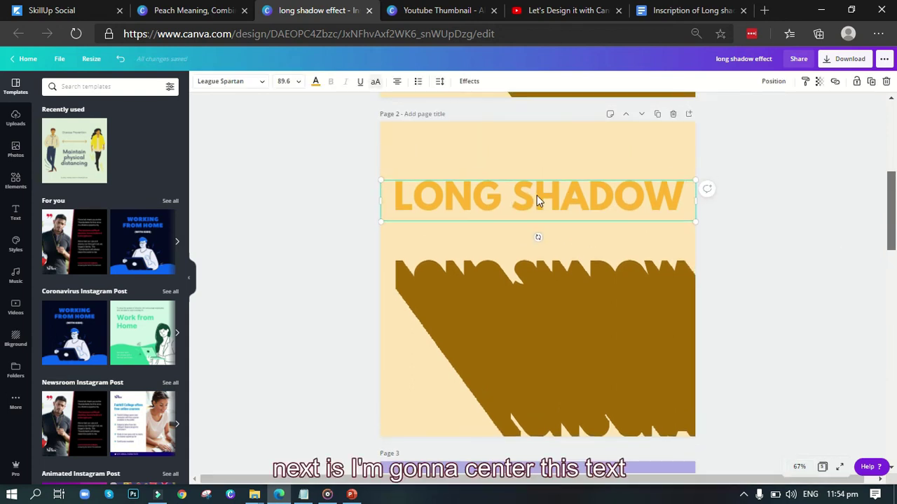
pyautogui.click(771, 87)
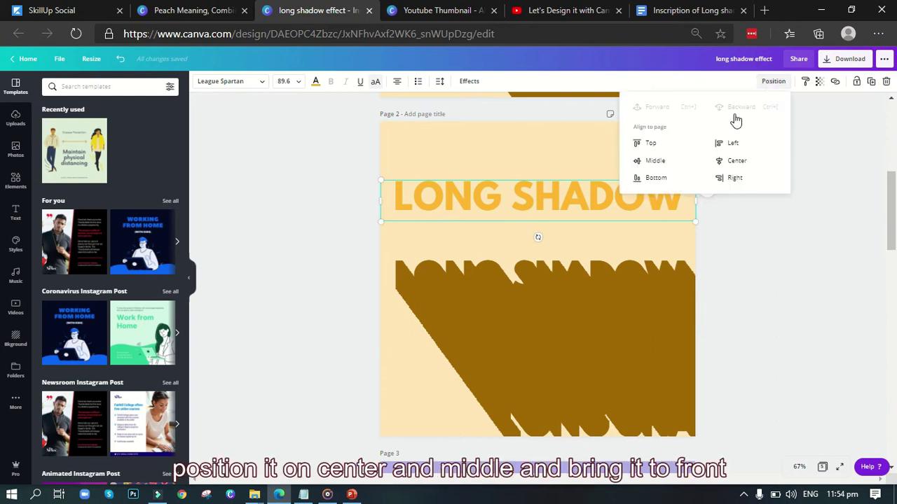
pyautogui.click(741, 178)
pyautogui.click(652, 177)
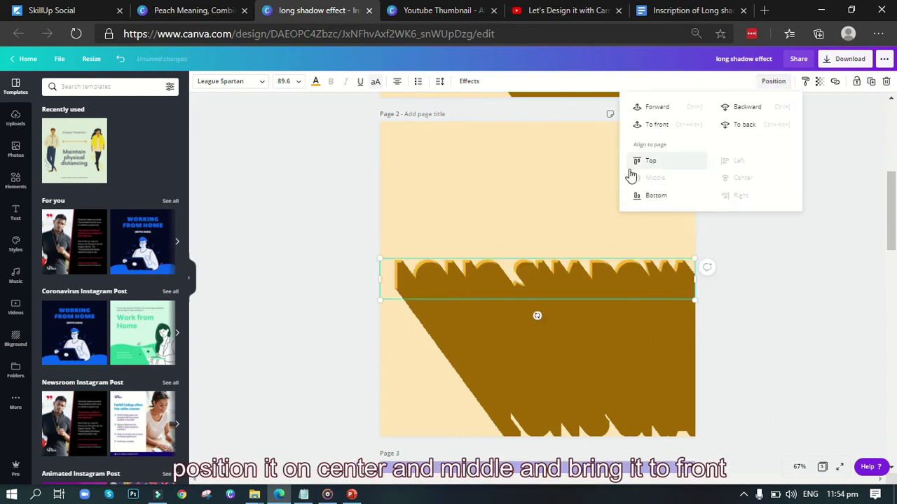
pyautogui.click(666, 126)
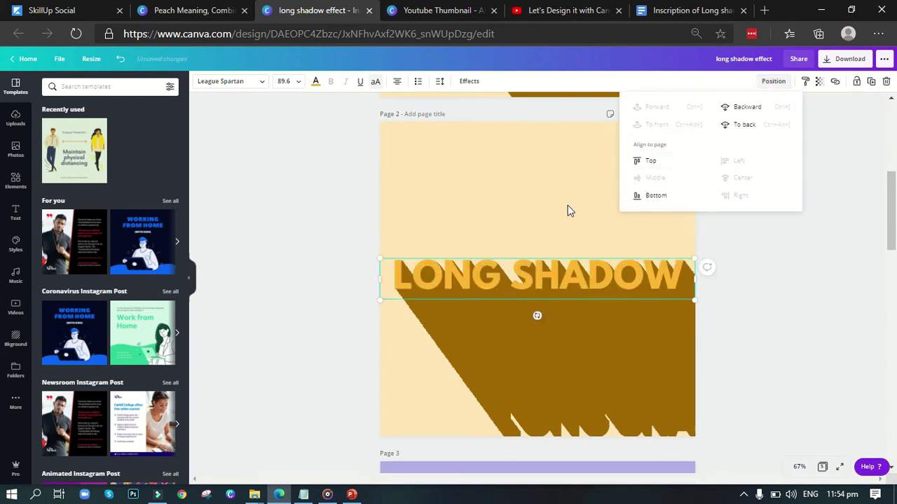
pyautogui.press('Escape')
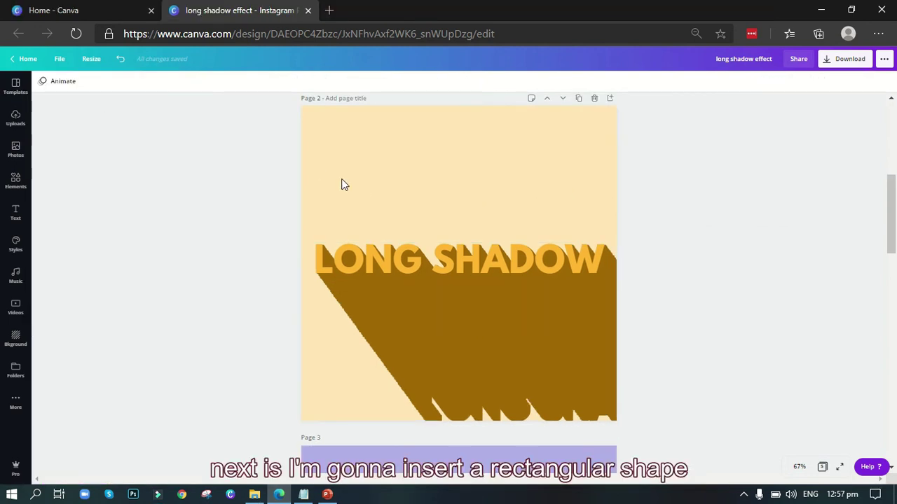
# Insert a rectangle on page 2 and narrow it into a tall strip about 31 wide
pyautogui.press('r')
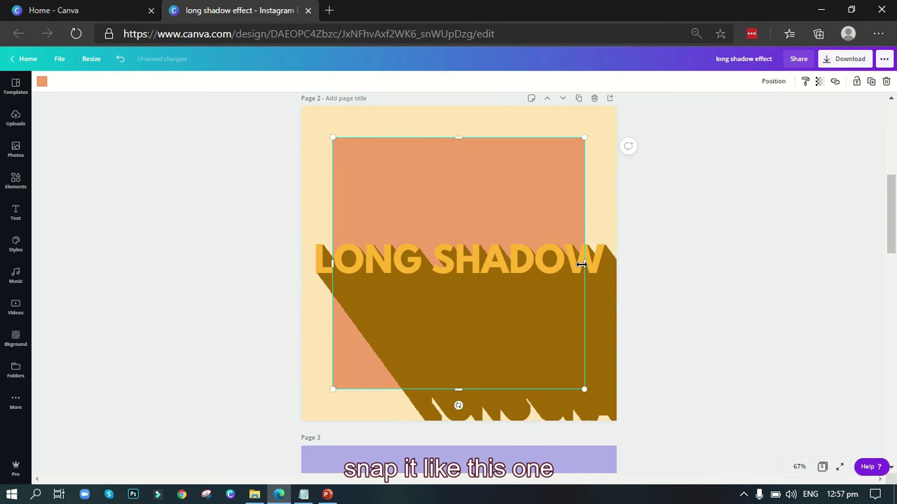
pyautogui.moveTo(584, 262); pyautogui.dragTo(339, 257)
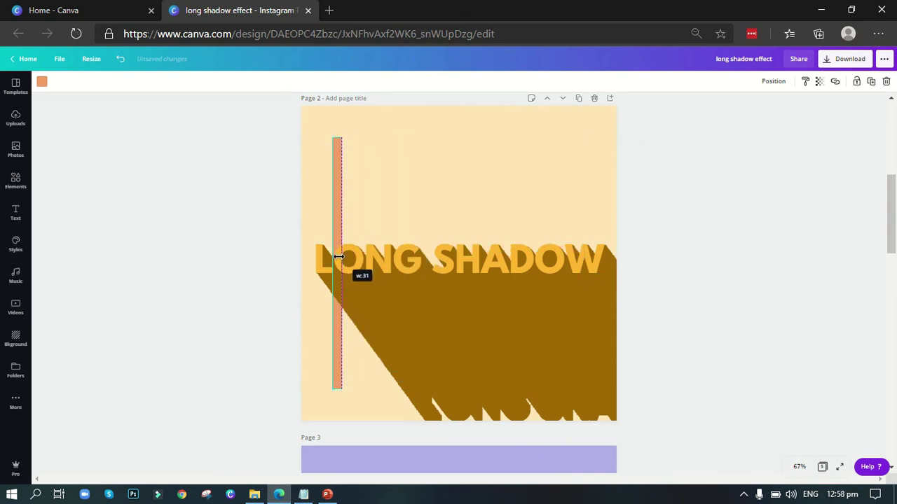
pyautogui.moveTo(339, 257); pyautogui.dragTo(340, 257)
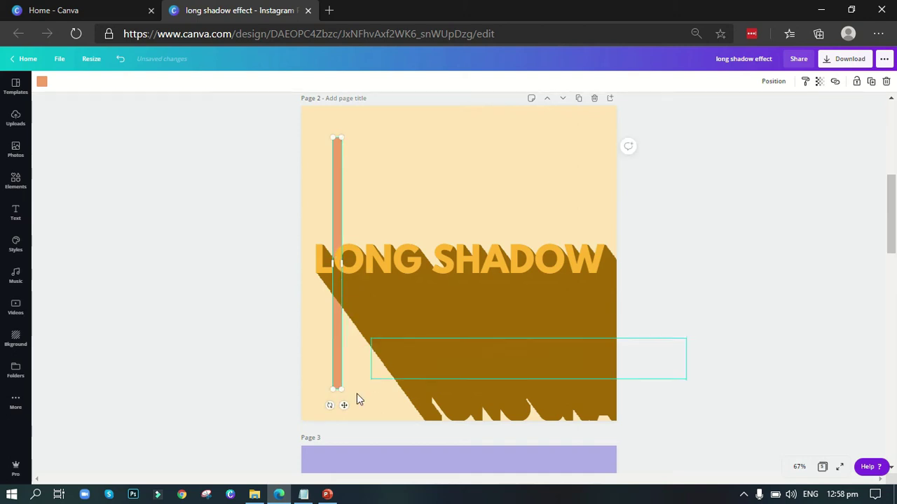
# Move the orange strip to the lower part of the page and rotate it to -37° to match the shadow's diagonal
pyautogui.moveTo(344, 404); pyautogui.dragTo(389, 438)
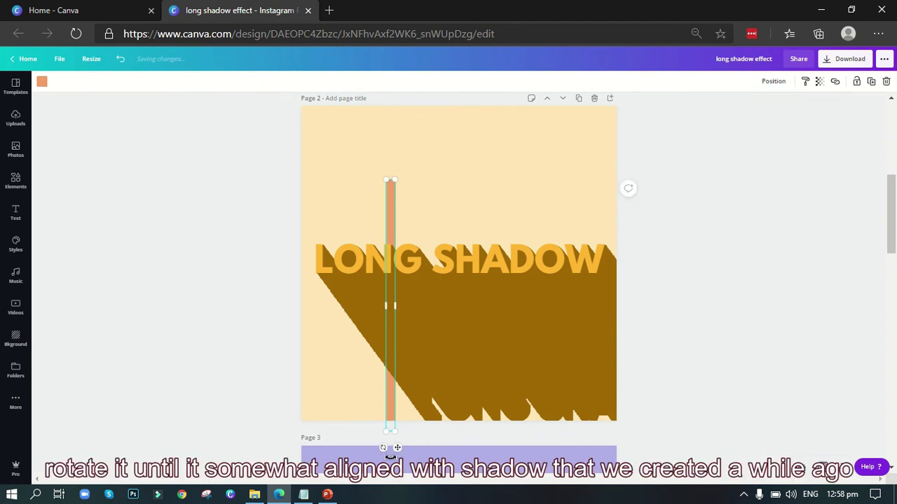
pyautogui.moveTo(402, 457); pyautogui.dragTo(487, 450)
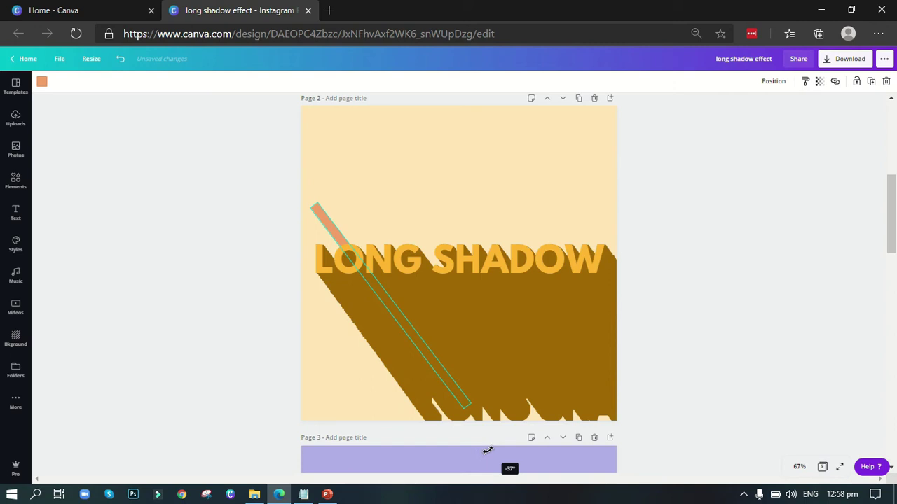
pyautogui.moveTo(487, 451); pyautogui.dragTo(489, 450)
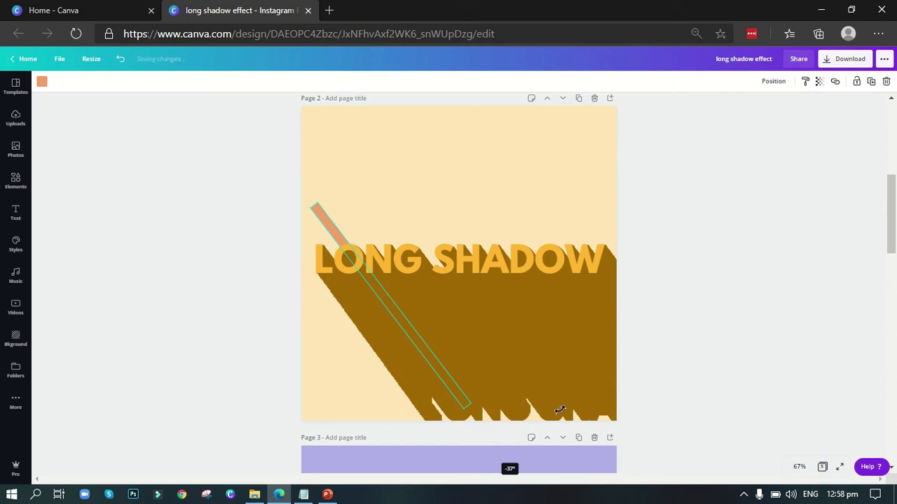
# Bring the diagonal strip to the front and place it along the shadow's jagged lower-left edge
pyautogui.click(780, 88)
pyautogui.click(643, 124)
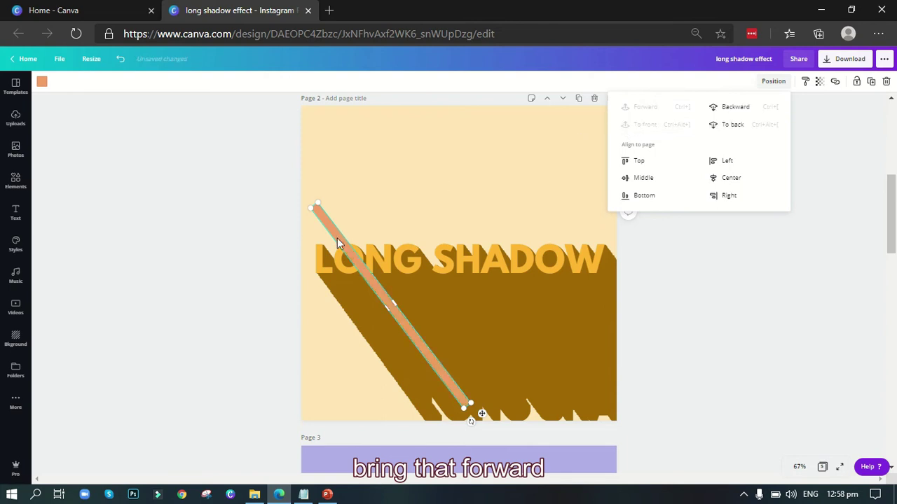
pyautogui.moveTo(467, 414); pyautogui.dragTo(464, 473)
pyautogui.moveTo(771, 456); pyautogui.dragTo(771, 456)
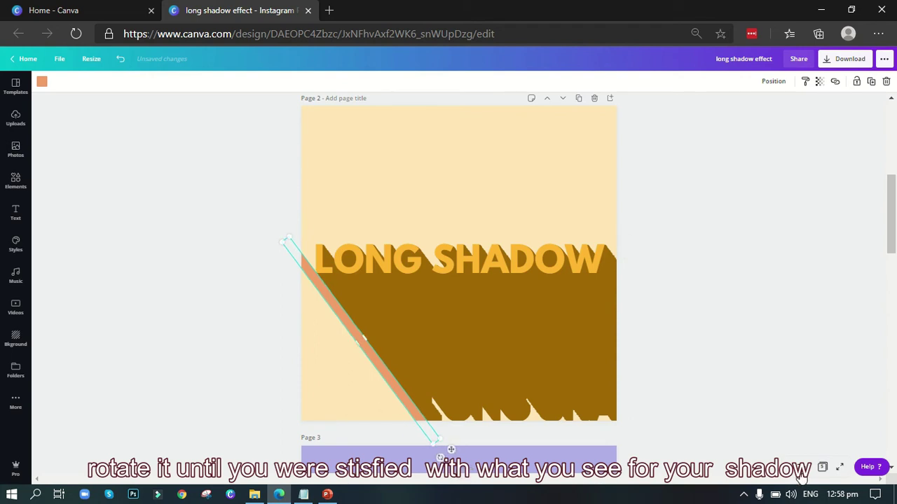
# Fine-tune the strip's rotation and nudge it sideways toward the brown shadow's jagged diagonal edge
pyautogui.click(800, 467)
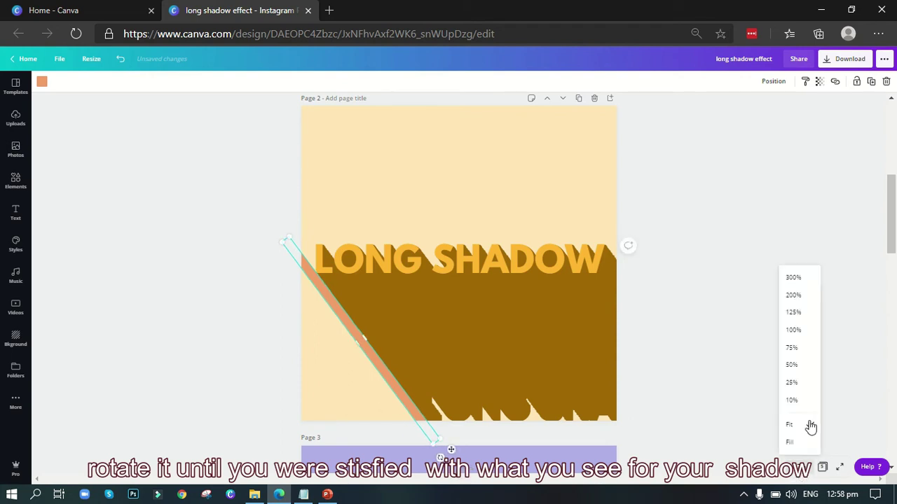
pyautogui.click(797, 332)
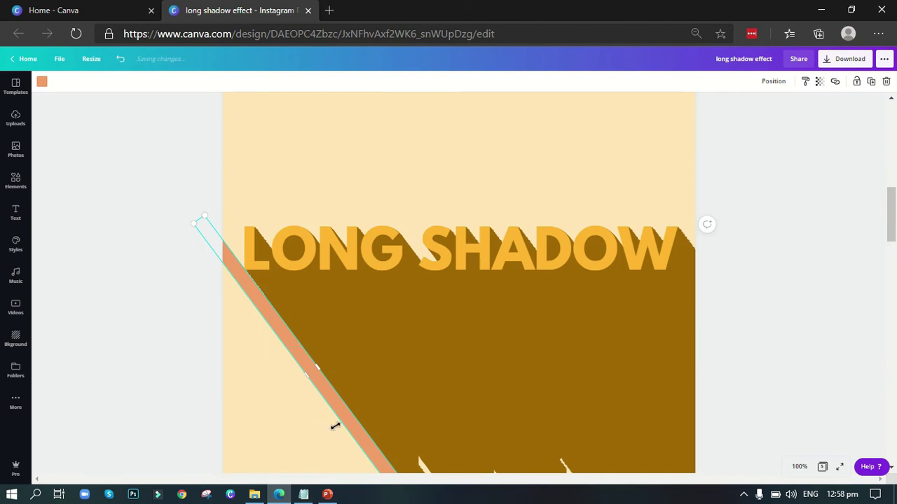
pyautogui.scroll(-3, 315, 393)
pyautogui.scroll(2, 309, 374)
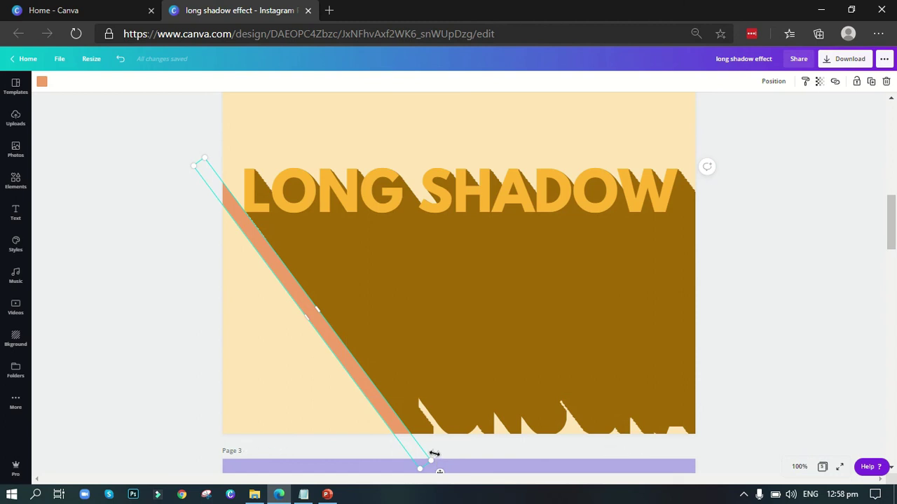
pyautogui.scroll(-1, 435, 454)
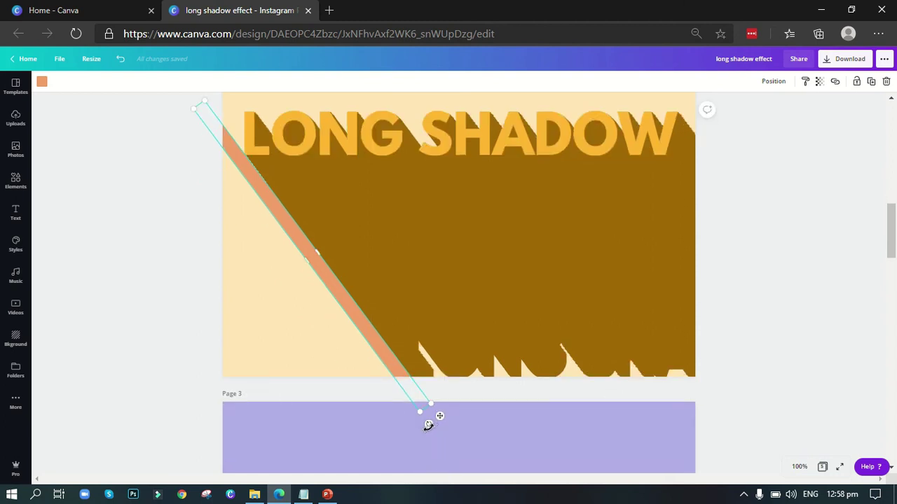
pyautogui.moveTo(428, 427); pyautogui.dragTo(428, 430)
pyautogui.moveTo(430, 430)
pyautogui.mouseDown()
pyautogui.moveTo(443, 435)
pyautogui.moveTo(439, 418)
pyautogui.mouseUp()
pyautogui.press('Left')
pyautogui.press('Left')
pyautogui.press('Right')
pyautogui.press('Right')
pyautogui.press('Right')
pyautogui.press('Right')
pyautogui.press('Right')
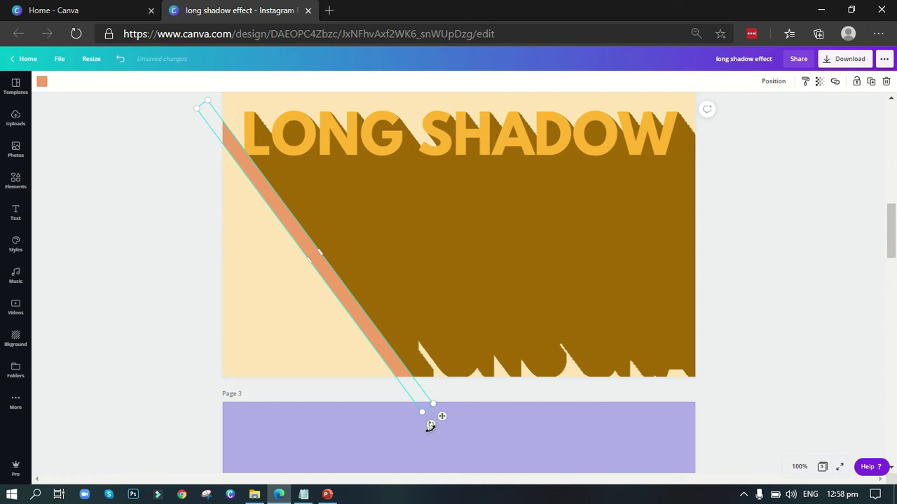
# Rotate the strip to -36° and nudge it horizontally until it just covers the jagged shadow edge
pyautogui.moveTo(431, 427); pyautogui.dragTo(432, 428)
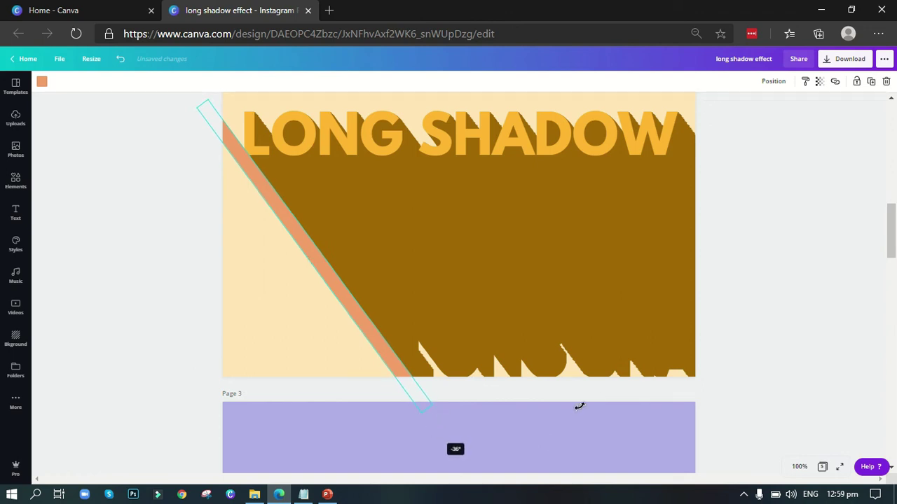
pyautogui.press('Left')
pyautogui.press('Left')
pyautogui.press('Left')
pyautogui.press('Left')
pyautogui.press('Left')
pyautogui.press('Left')
pyautogui.press('Left')
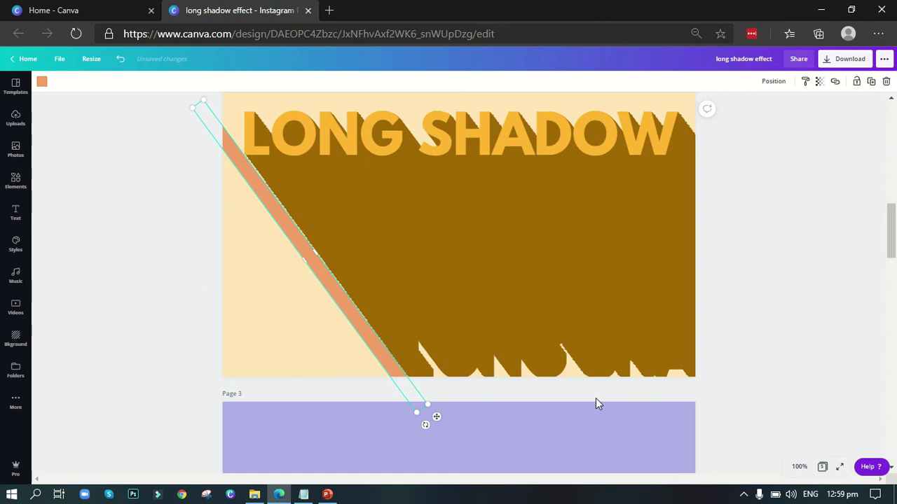
pyautogui.press('Right')
pyautogui.press('Right')
pyautogui.press('Right')
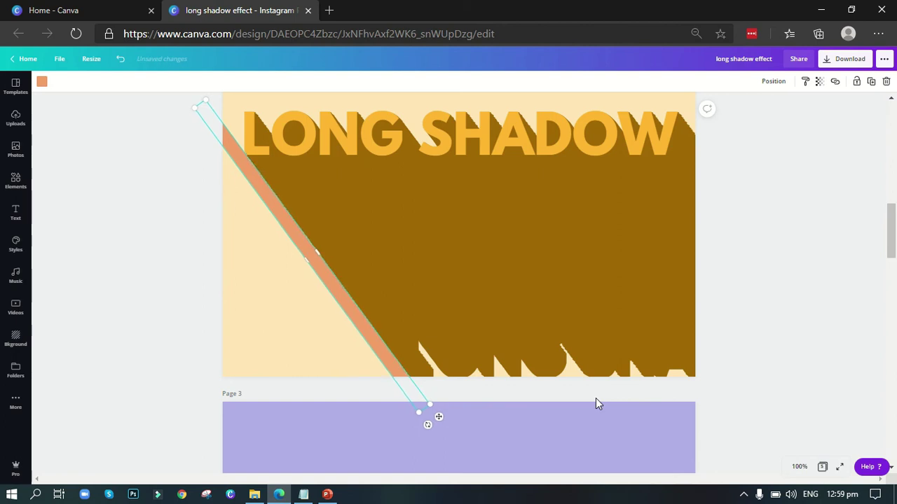
# Recolor the diagonal strip with the page's cream background color, #ffe5b4
pyautogui.click(43, 84)
pyautogui.click(143, 201)
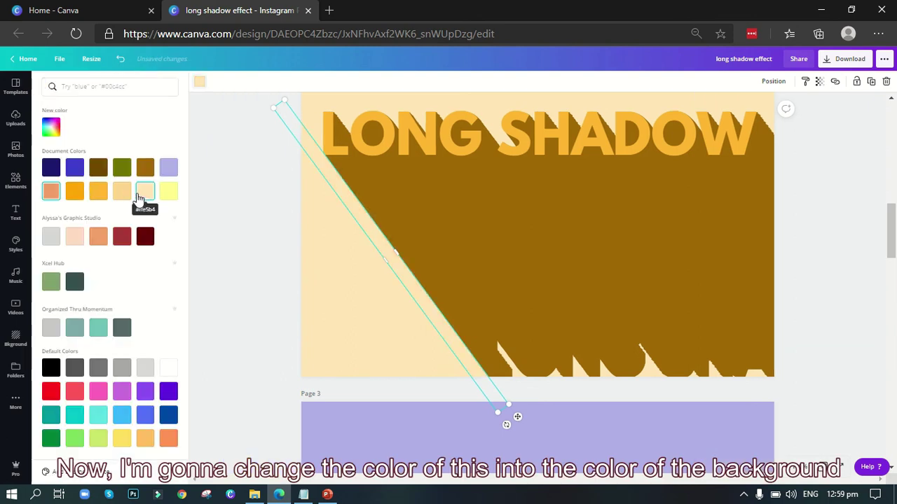
pyautogui.click(322, 249)
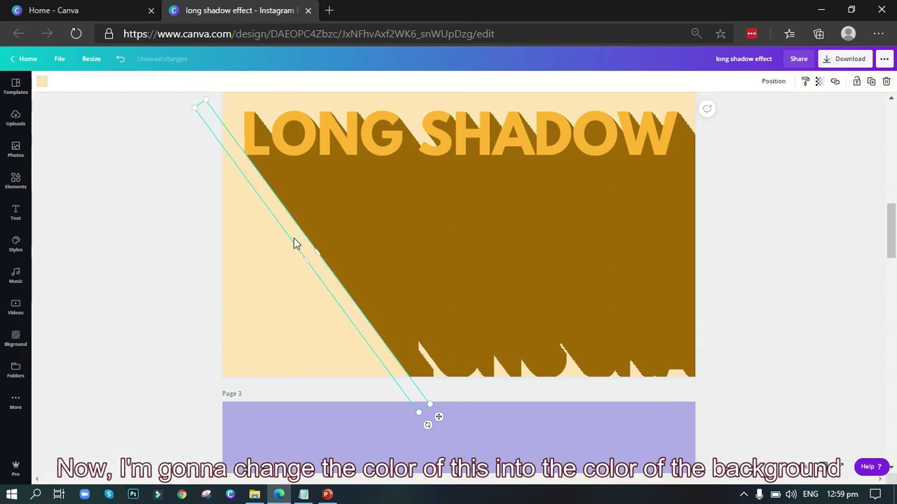
pyautogui.click(237, 258)
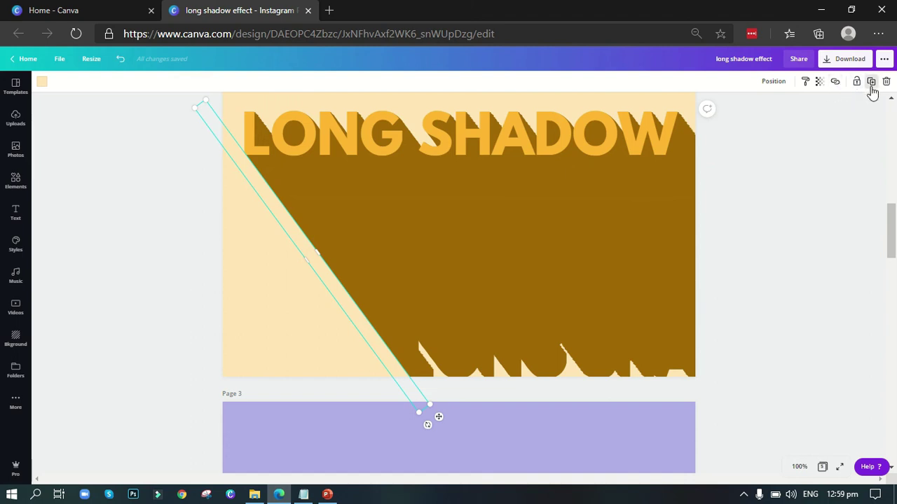
# Duplicate the cream diagonal strip and place the copy across the brown shadow through the letter N
pyautogui.moveTo(322, 275); pyautogui.dragTo(330, 285)
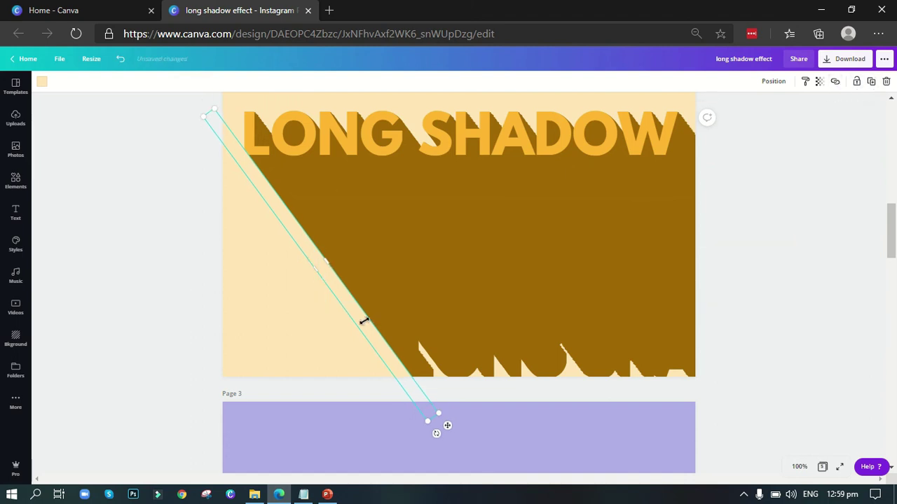
pyautogui.scroll(1, 330, 309)
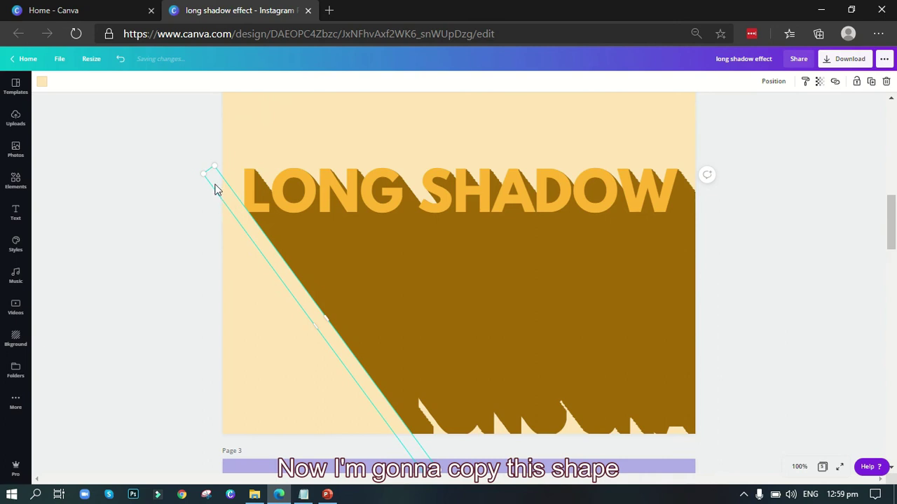
pyautogui.moveTo(288, 133); pyautogui.dragTo(292, 129)
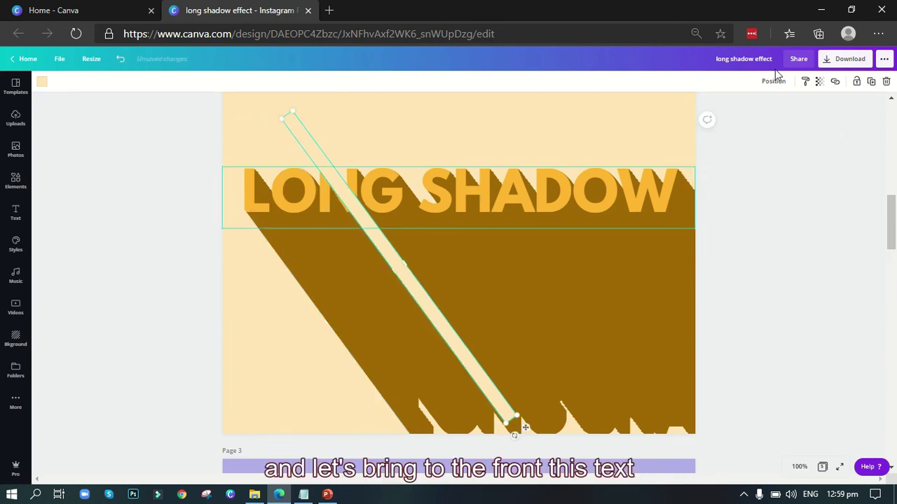
# Bring the orange LONG SHADOW text in front of the duplicated cream strip
pyautogui.click(652, 196)
pyautogui.click(773, 81)
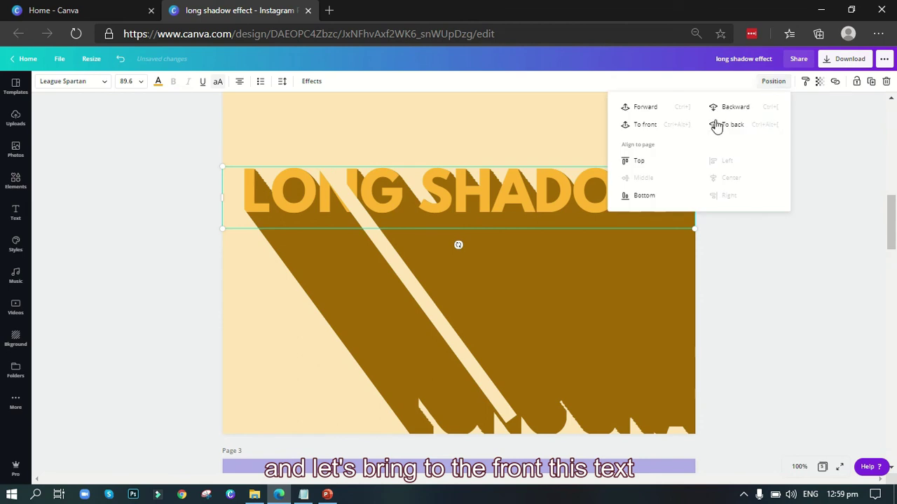
pyautogui.click(646, 124)
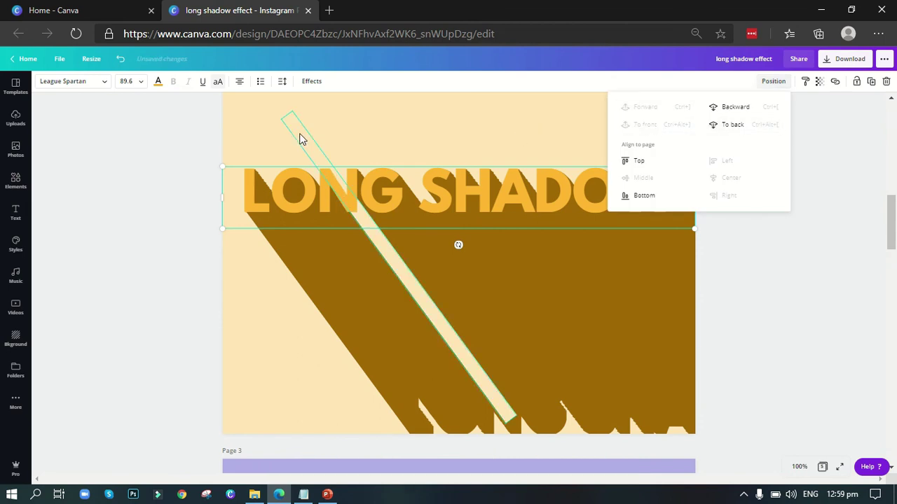
# Move the duplicated cream strip onto the brown shadow between the letters L and O of the orange text
pyautogui.moveTo(266, 127); pyautogui.dragTo(243, 144)
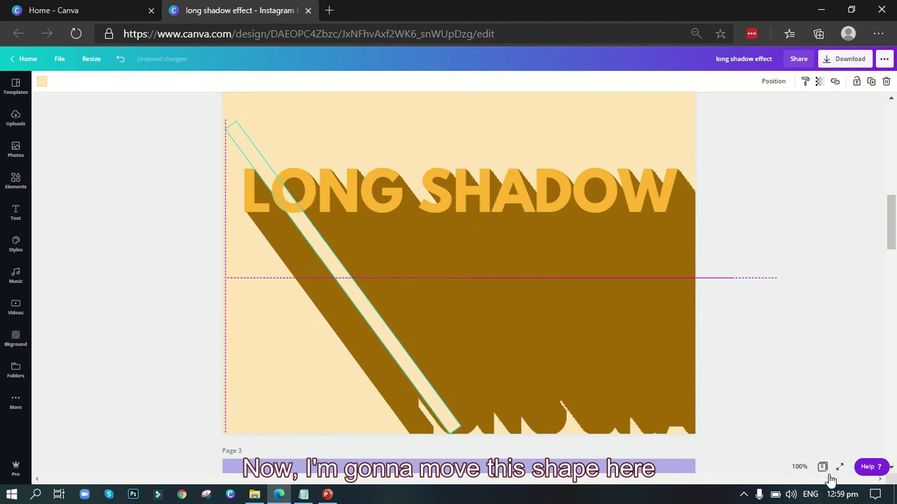
pyautogui.click(799, 466)
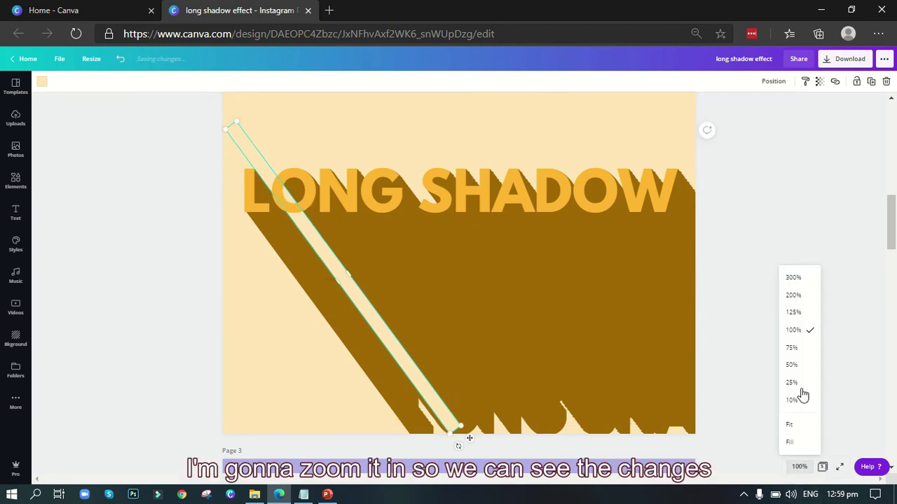
pyautogui.click(796, 295)
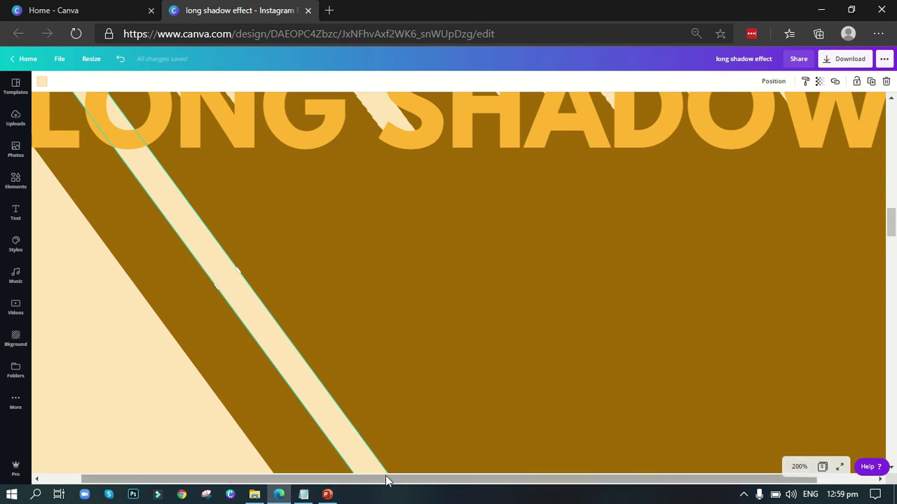
pyautogui.hscroll(-2, 387, 481)
pyautogui.click(408, 390)
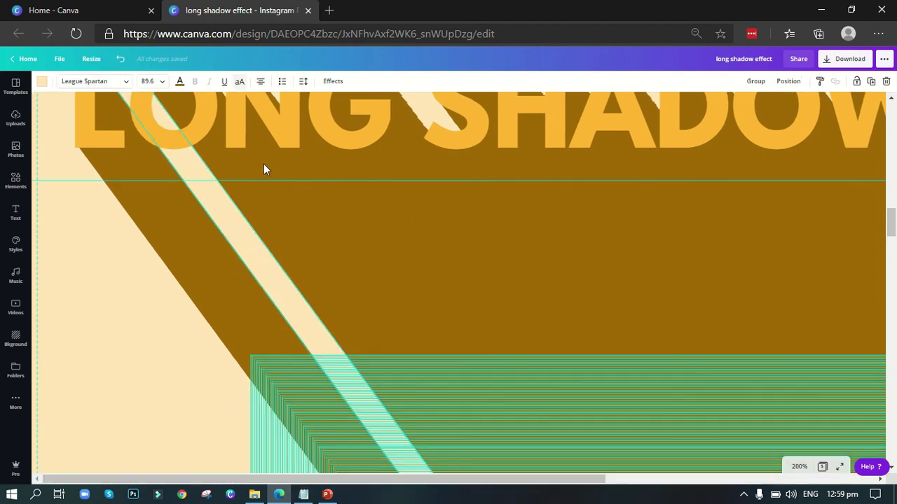
pyautogui.scroll(3, 248, 153)
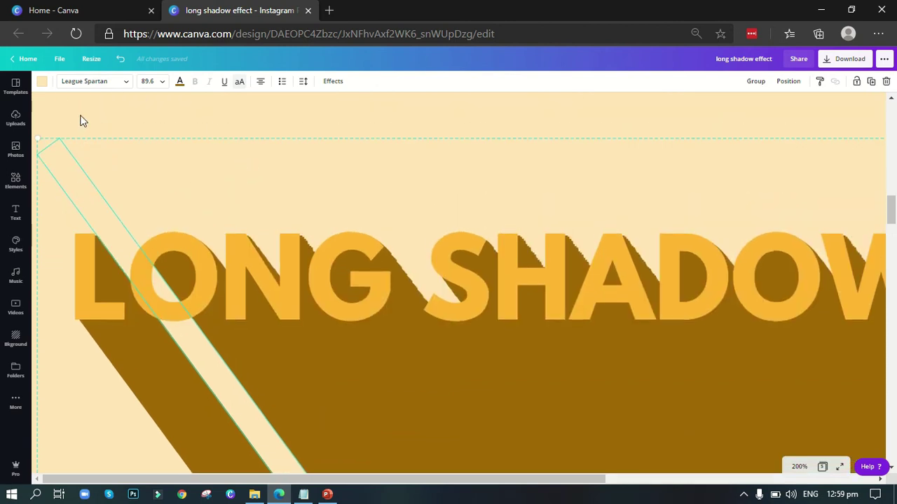
pyautogui.click(81, 121)
pyautogui.click(80, 217)
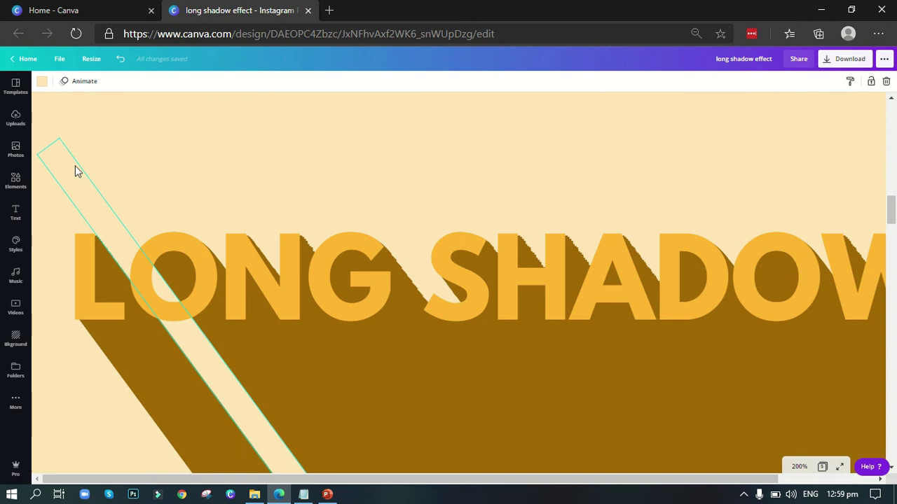
# Shorten the cream strip to a small piece and place it over the jagged shadow edge between L and O
pyautogui.moveTo(138, 279); pyautogui.dragTo(176, 286)
pyautogui.moveTo(288, 356); pyautogui.dragTo(332, 435)
pyautogui.moveTo(243, 287); pyautogui.dragTo(94, 116)
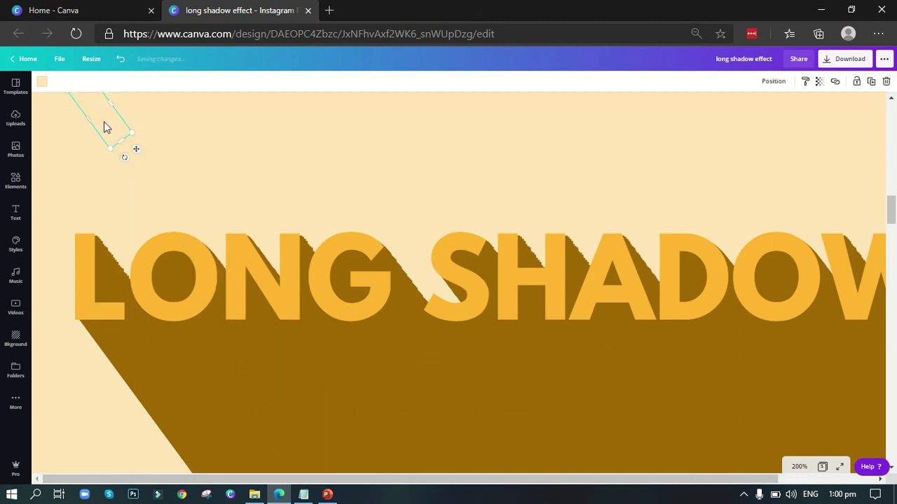
pyautogui.moveTo(136, 149); pyautogui.dragTo(126, 260)
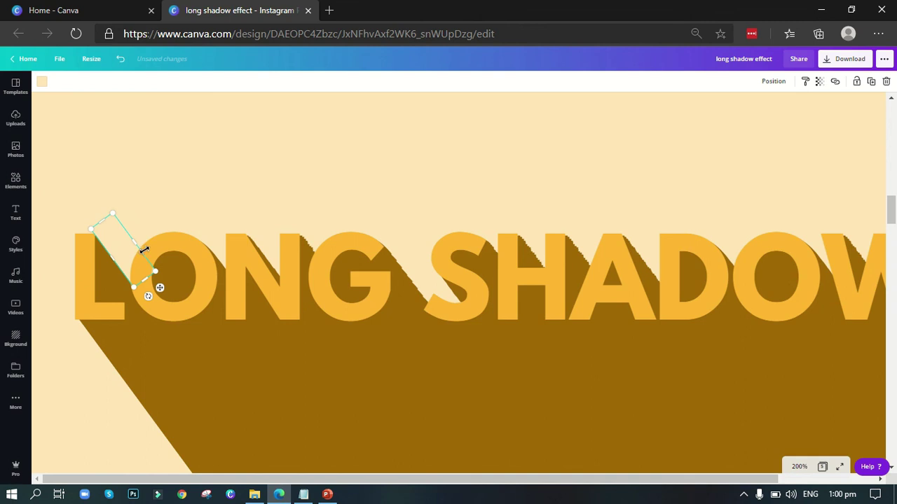
pyautogui.moveTo(124, 255); pyautogui.dragTo(122, 254)
pyautogui.hotkey('ctrl', 'z')
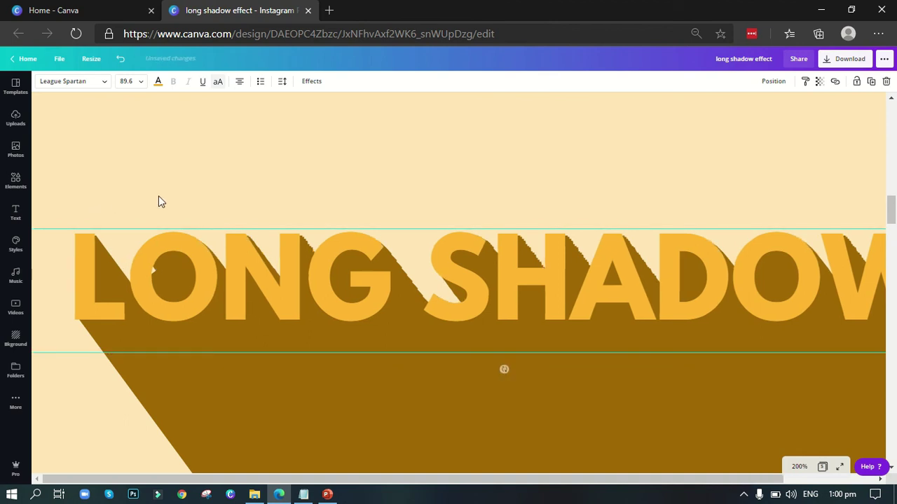
# Narrow the short cream strip beside the L until it no longer shows inside the letter O
pyautogui.click(93, 212)
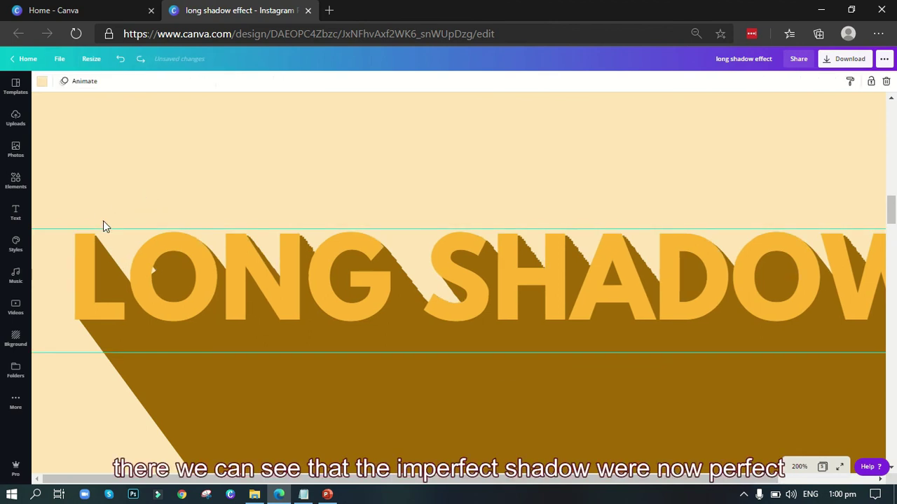
pyautogui.click(105, 236)
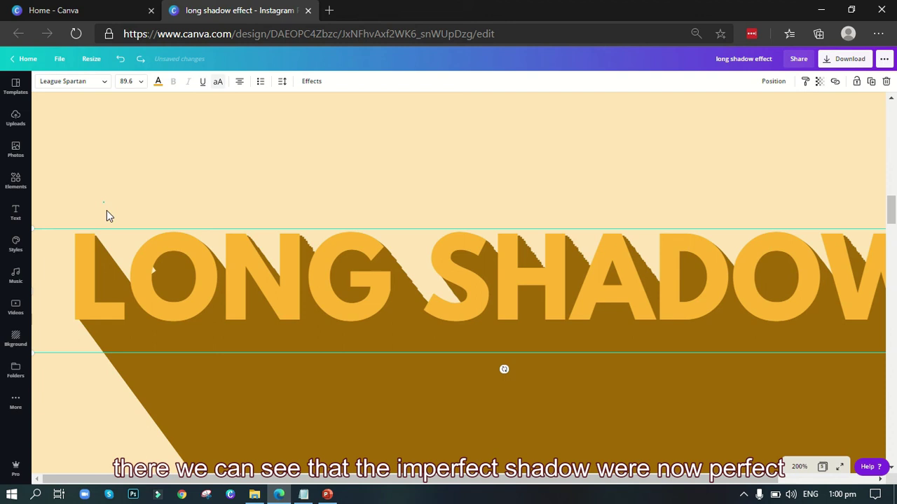
pyautogui.click(107, 206)
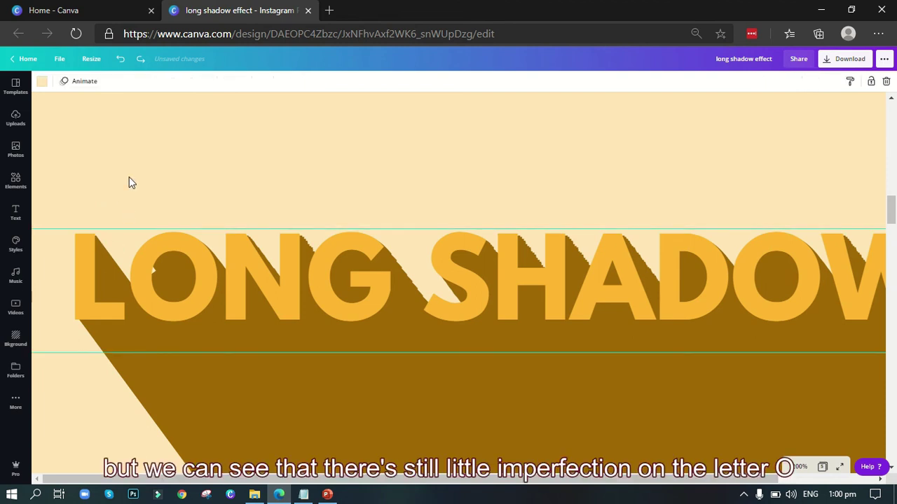
pyautogui.click(119, 237)
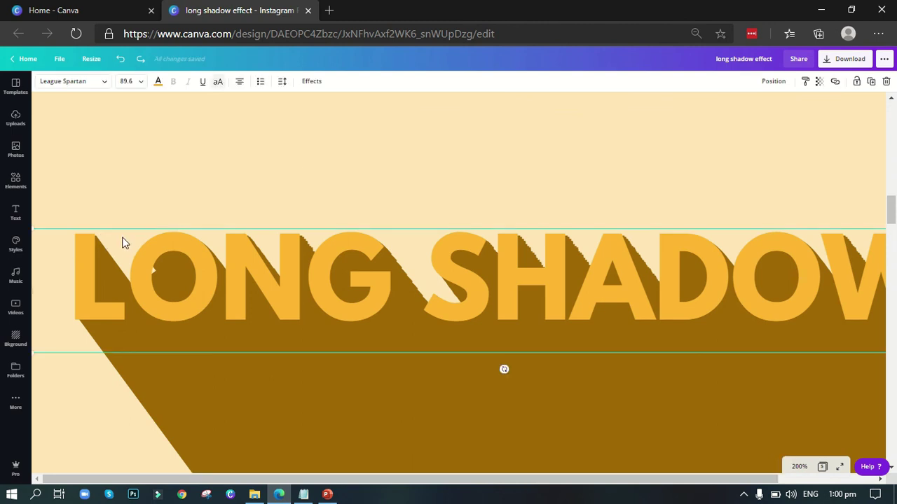
pyautogui.click(116, 238)
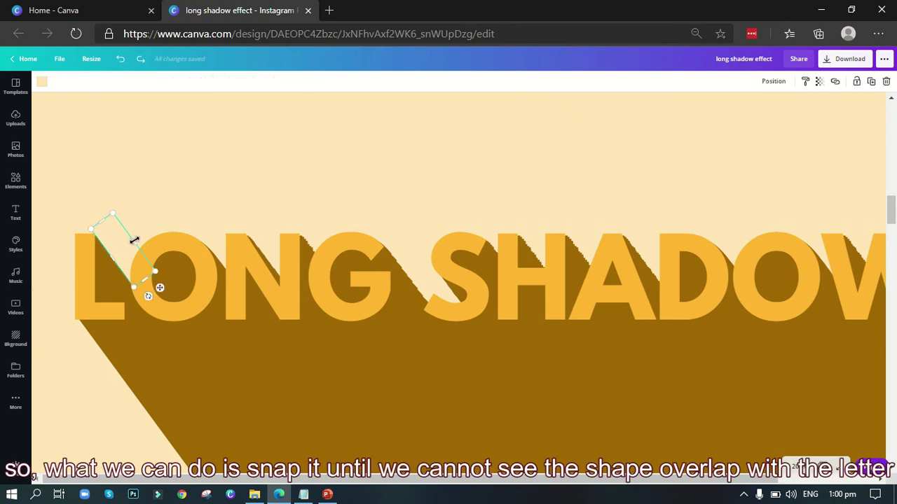
pyautogui.moveTo(129, 243); pyautogui.dragTo(126, 250)
# Duplicate the short cream strip and park the copy on the empty background above the letters O and N
pyautogui.click(871, 81)
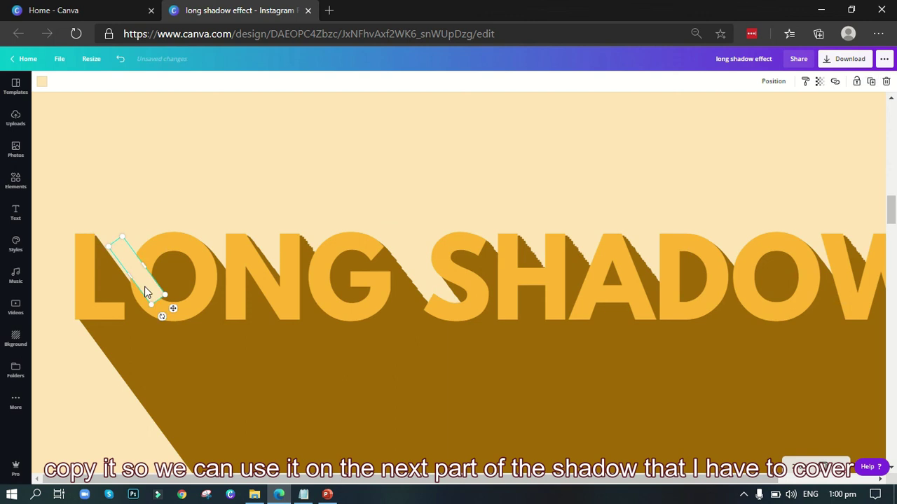
pyautogui.moveTo(206, 184); pyautogui.dragTo(210, 172)
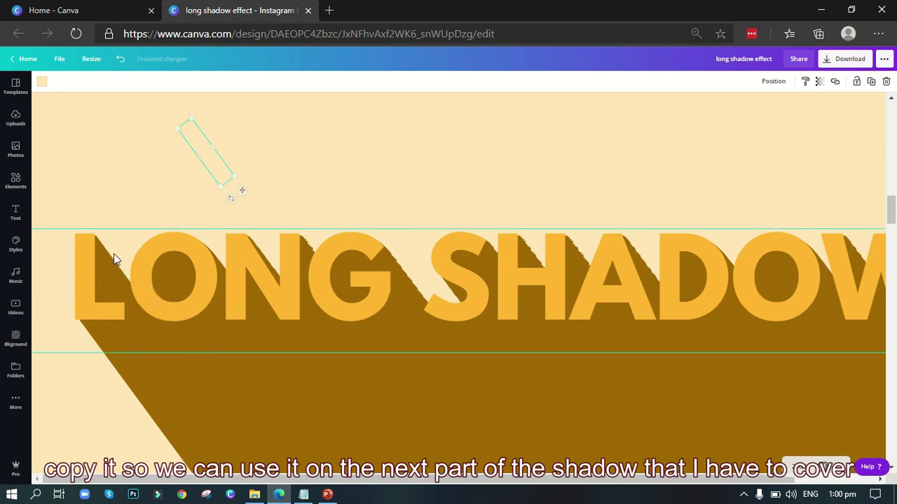
pyautogui.click(80, 238)
pyautogui.click(216, 203)
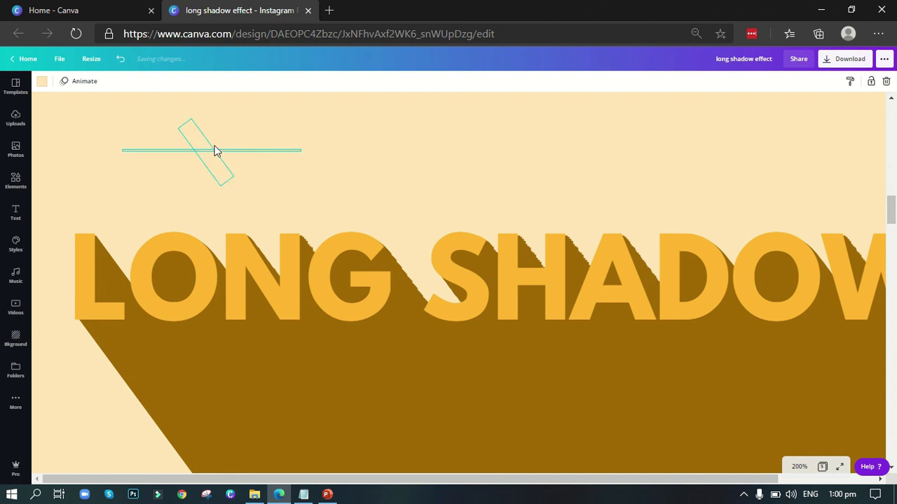
pyautogui.click(215, 172)
# Duplicate the parked strip, lay the copy along the jagged shadow edge inside the letter N, and layer it behind the orange text
pyautogui.click(871, 82)
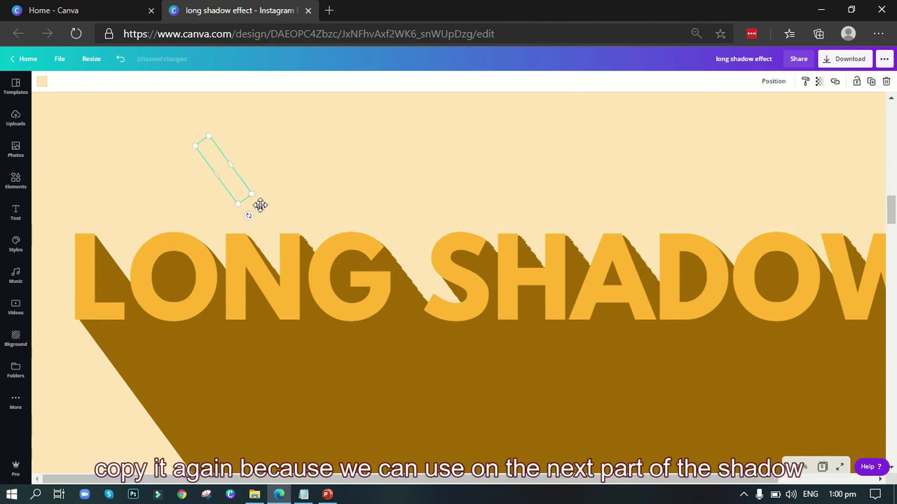
pyautogui.moveTo(259, 208); pyautogui.dragTo(304, 284)
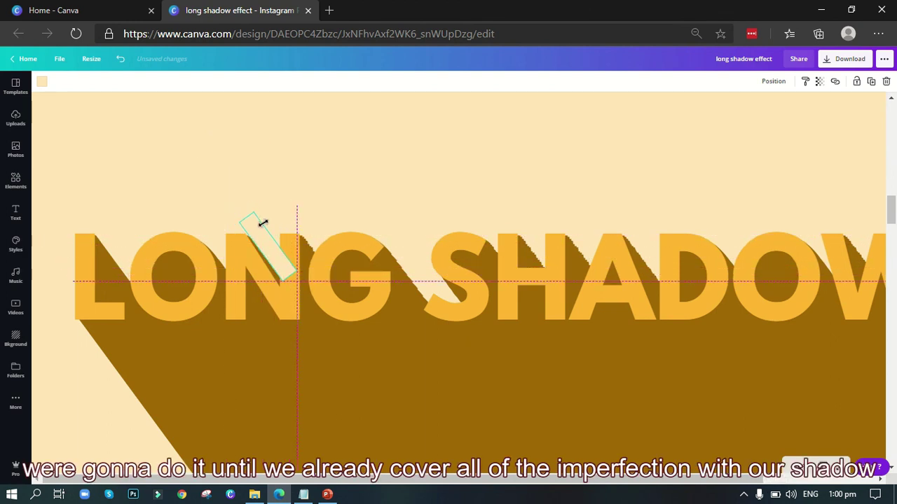
pyautogui.moveTo(254, 225); pyautogui.dragTo(261, 235)
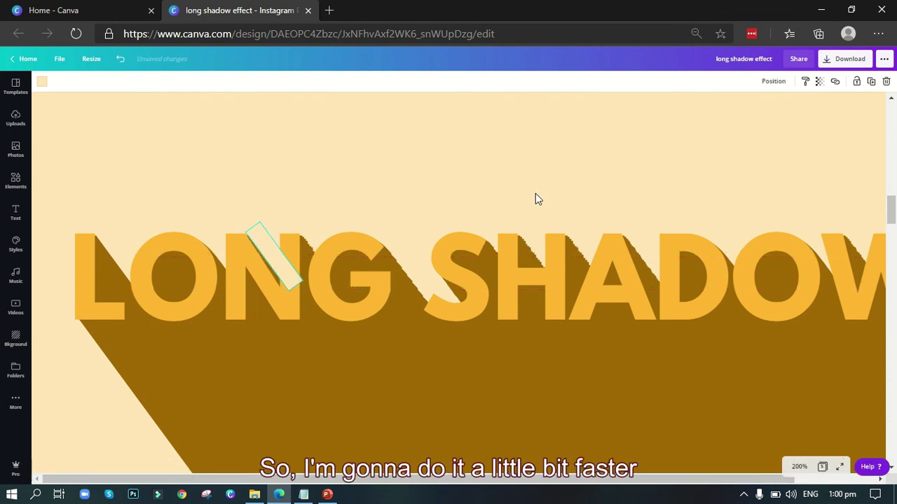
pyautogui.click(314, 236)
pyautogui.click(774, 81)
pyautogui.click(739, 124)
pyautogui.click(639, 128)
# Fine-tune the placement of the strip covering the jagged shadow edge inside the letter N
pyautogui.click(455, 190)
pyautogui.click(275, 256)
pyautogui.click(229, 158)
pyautogui.click(265, 244)
pyautogui.click(251, 163)
pyautogui.click(270, 250)
pyautogui.press('Escape')
# Rearrange the layers around the letter N and bring the orange LONG SHADOW text to the front
pyautogui.click(297, 280)
pyautogui.click(773, 81)
pyautogui.click(733, 124)
pyautogui.click(296, 282)
pyautogui.click(294, 229)
pyautogui.click(773, 82)
pyautogui.click(636, 128)
# Place a strip over the jagged shadow edge between N and G, with the orange text in front of it
pyautogui.moveTo(295, 281); pyautogui.dragTo(233, 181)
pyautogui.moveTo(210, 152); pyautogui.dragTo(308, 226)
pyautogui.click(207, 292)
pyautogui.click(773, 82)
pyautogui.click(639, 124)
# Duplicate the parked strip and place the copy over the jagged shadow edge between the letters A and D
pyautogui.click(195, 143)
pyautogui.click(870, 82)
pyautogui.moveTo(231, 179); pyautogui.dragTo(645, 250)
pyautogui.click(774, 82)
pyautogui.click(532, 150)
pyautogui.hotkey('ctrl', 'z')
# Send the strip between A and D backward so that it sits behind the orange text but above the shadow
pyautogui.click(773, 81)
pyautogui.click(750, 109)
pyautogui.click(774, 82)
pyautogui.click(732, 124)
pyautogui.hotkey('ctrl', 'z')
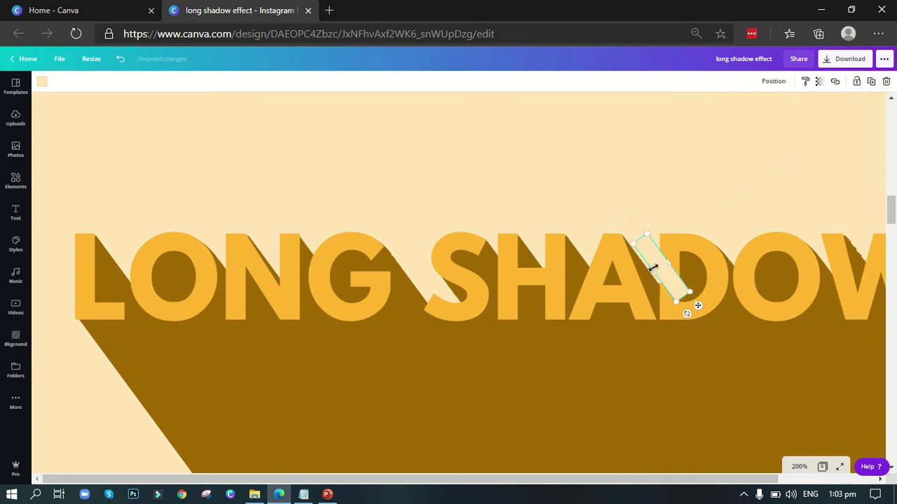
pyautogui.click(769, 82)
pyautogui.click(745, 109)
# Place a strip copy over the jagged shadow edge at the first notch of the W and send it backward
pyautogui.click(708, 185)
pyautogui.moveTo(849, 161); pyautogui.dragTo(740, 190)
pyautogui.moveTo(710, 480); pyautogui.dragTo(814, 468)
pyautogui.moveTo(699, 231); pyautogui.dragTo(755, 241)
pyautogui.click(773, 82)
pyautogui.click(745, 109)
# Duplicate the strip, cover the jagged shadow edge at the second notch of the W, and send the copy backward
pyautogui.click(832, 146)
pyautogui.click(676, 193)
pyautogui.click(871, 82)
pyautogui.moveTo(690, 204); pyautogui.dragTo(811, 242)
pyautogui.click(774, 82)
pyautogui.click(745, 110)
# Move the remaining strip copy onto the jagged shadow edge just beyond the end of the W
pyautogui.click(665, 190)
pyautogui.moveTo(661, 200); pyautogui.dragTo(884, 266)
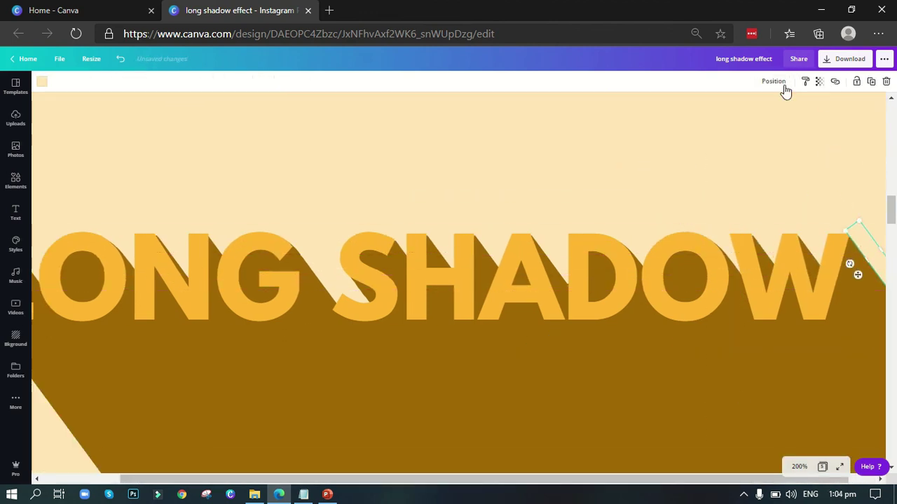
pyautogui.click(773, 81)
# Lengthen the strip beyond the W diagonally past the page edge to a height of about 327
pyautogui.click(798, 468)
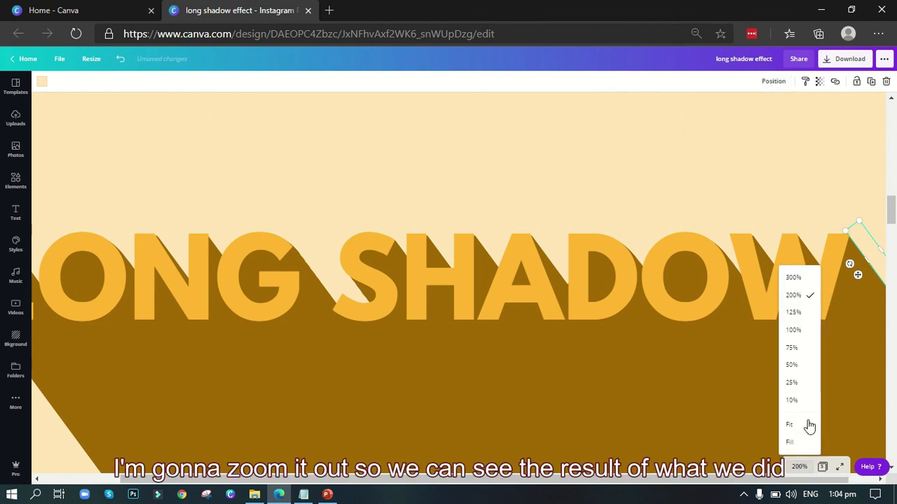
pyautogui.click(807, 425)
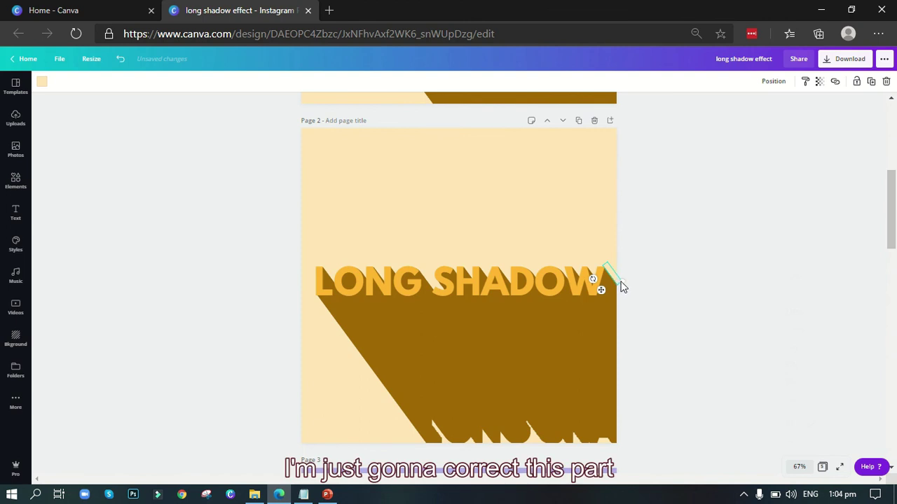
pyautogui.click(800, 468)
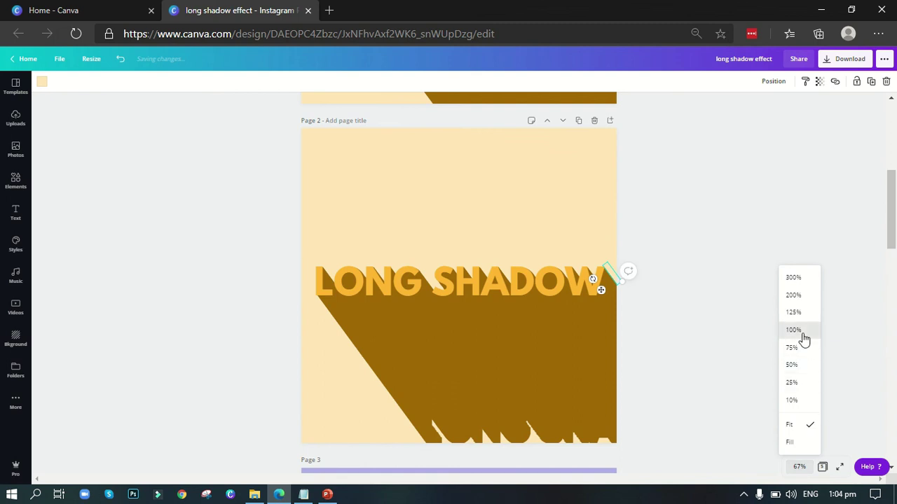
pyautogui.click(801, 330)
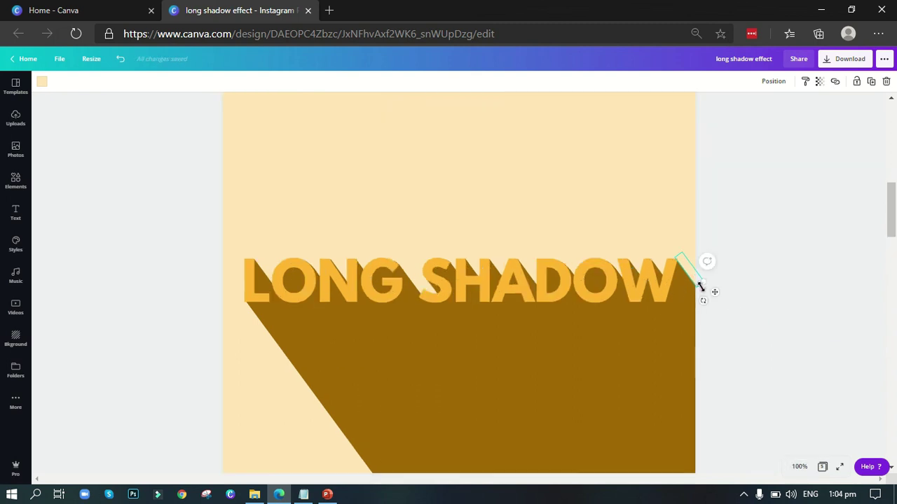
pyautogui.moveTo(723, 325); pyautogui.dragTo(752, 381)
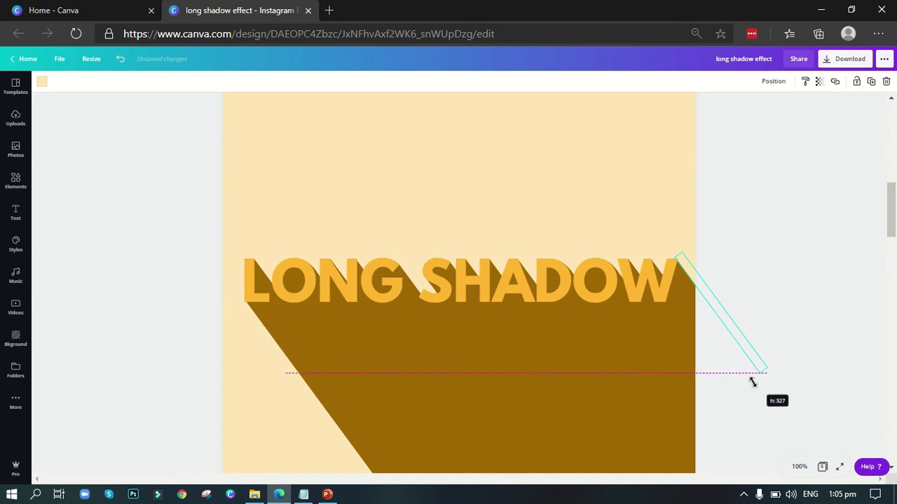
pyautogui.click(823, 301)
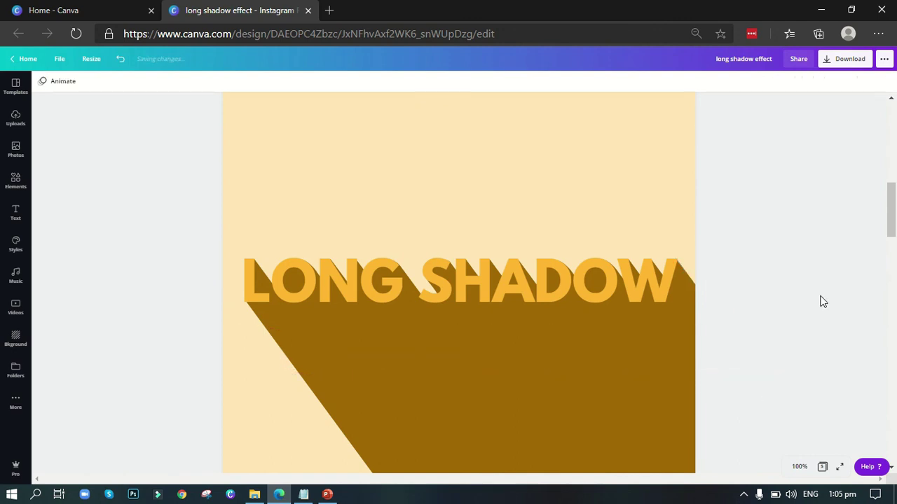
# Copy the long strip along the shadow's lower diagonal edge and place the copy over the gaps at the page bottom
pyautogui.click(800, 467)
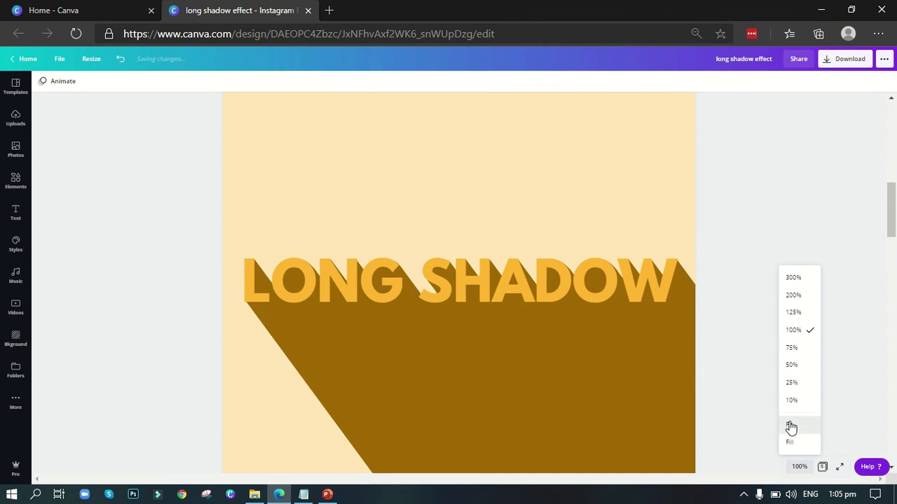
pyautogui.click(791, 428)
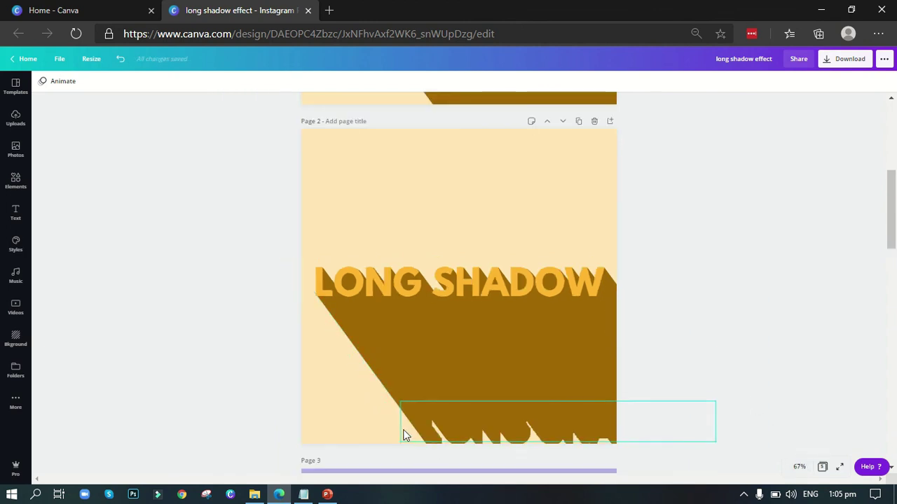
pyautogui.click(405, 428)
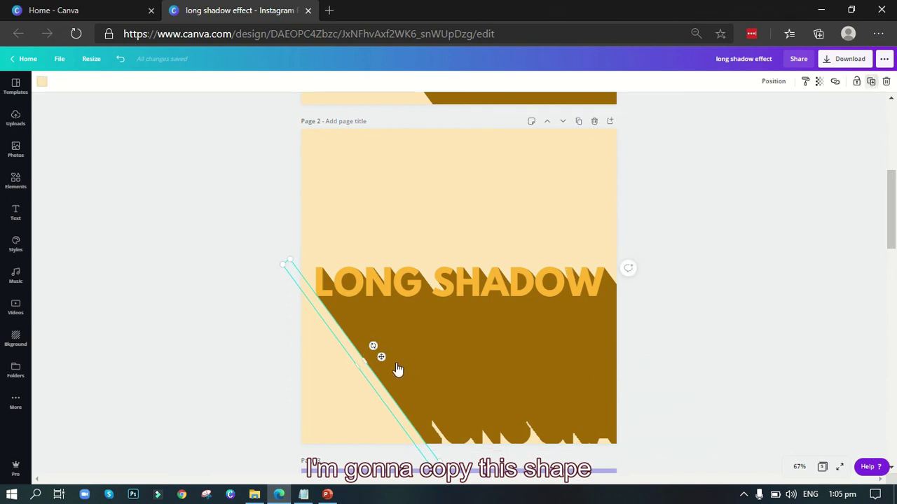
pyautogui.hotkey('ctrl', 'c')
pyautogui.hotkey('ctrl', 'v')
pyautogui.moveTo(419, 387); pyautogui.dragTo(481, 465)
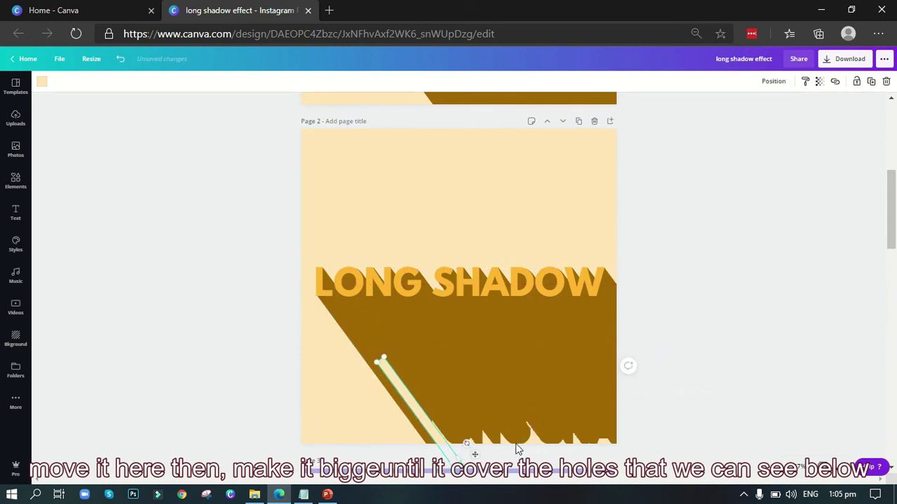
# Widen the copied strip to about 615 and shorten its upper end so it covers the gaps below the text
pyautogui.scroll(-1, 465, 459)
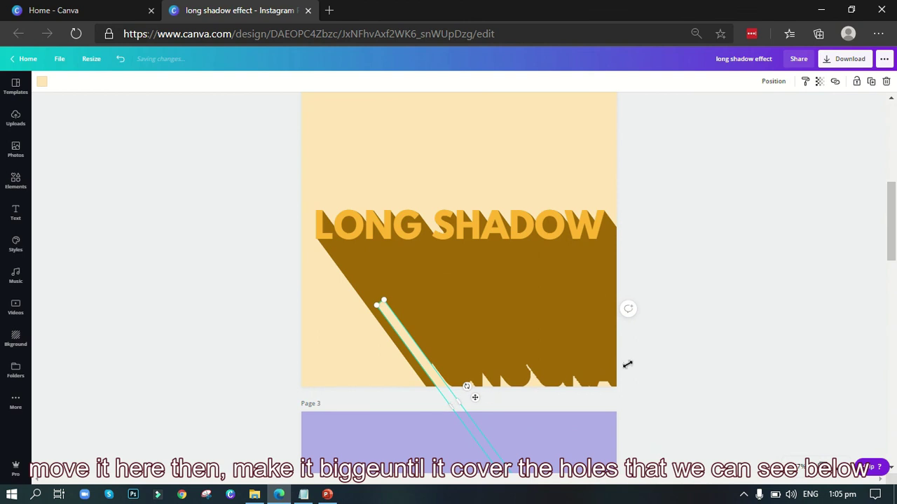
pyautogui.moveTo(637, 362); pyautogui.dragTo(637, 361)
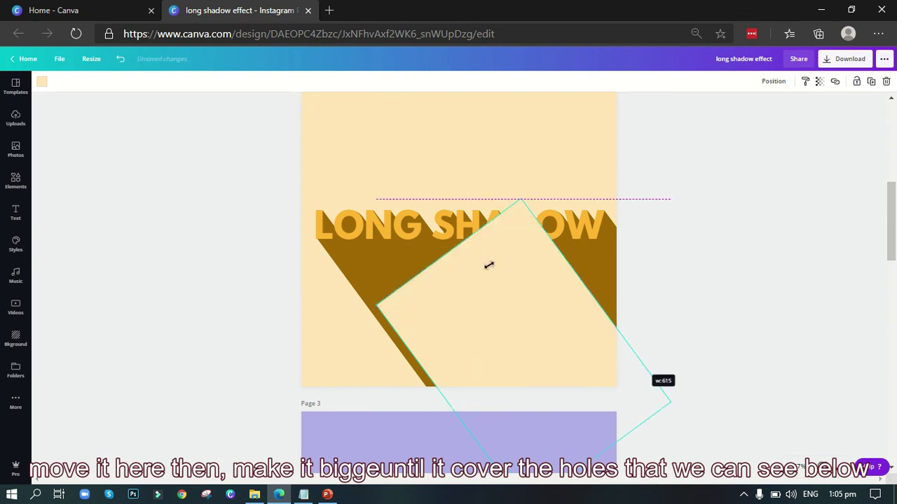
pyautogui.moveTo(540, 319); pyautogui.dragTo(566, 329)
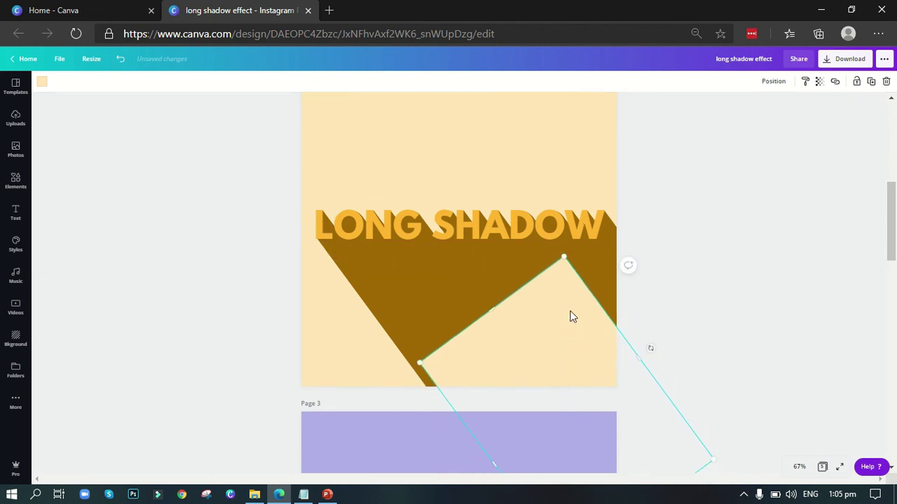
# Recolor the wide strip below the text from the document colors to match the brown of the long shadow, and deselect it
pyautogui.click(62, 64)
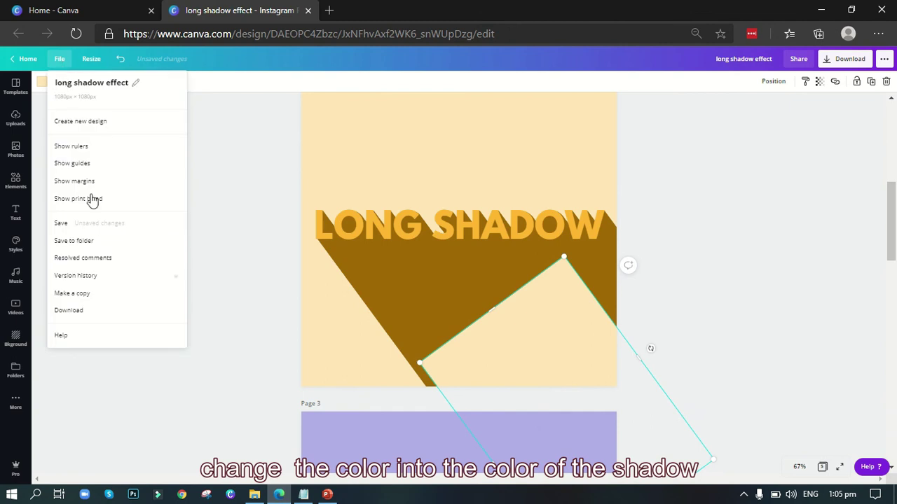
pyautogui.click(40, 84)
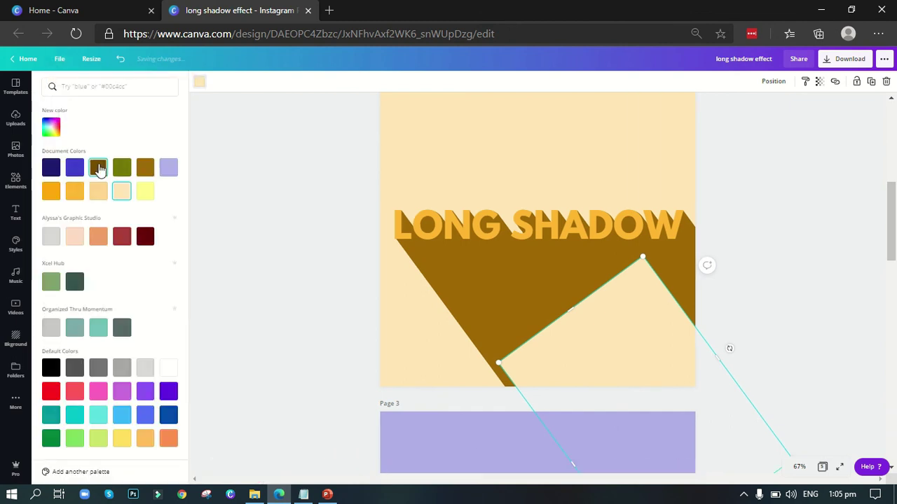
pyautogui.click(98, 168)
pyautogui.click(141, 174)
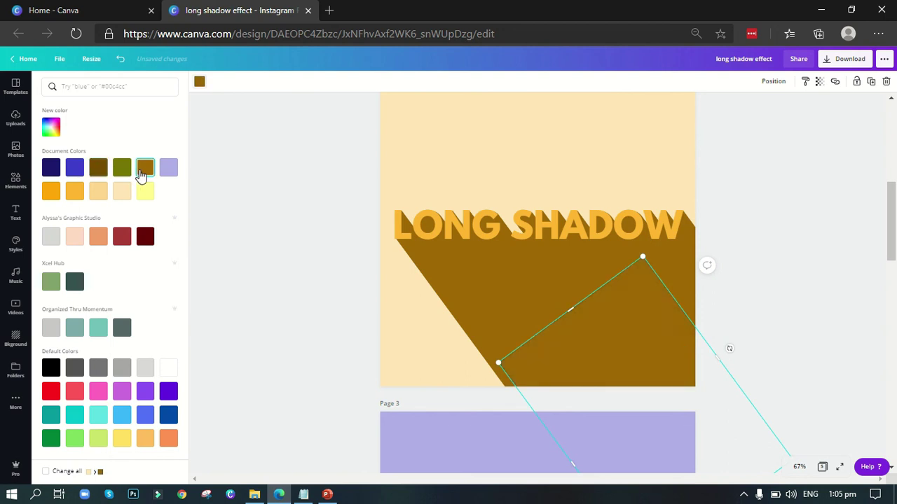
pyautogui.press('Escape')
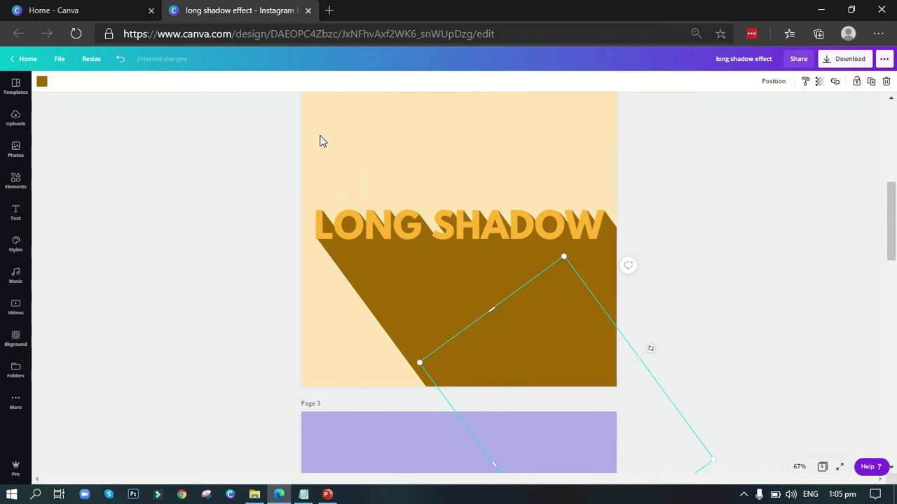
pyautogui.click(576, 181)
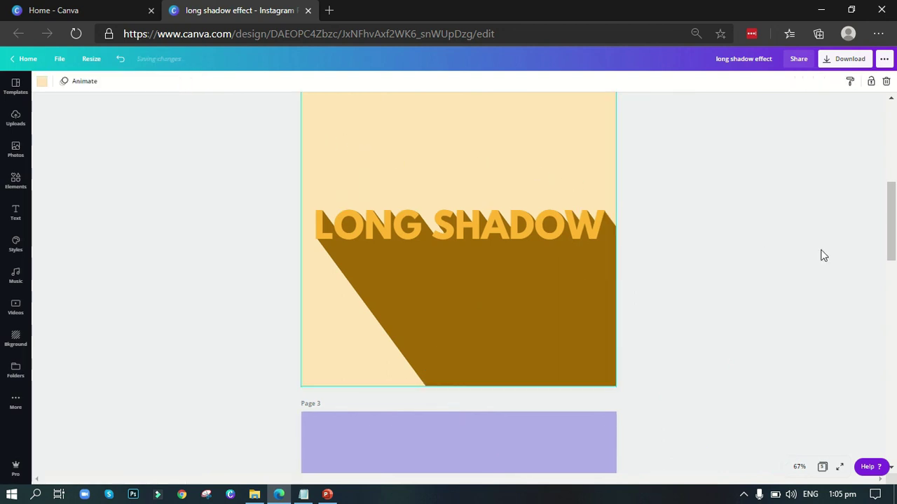
pyautogui.scroll(1, 775, 252)
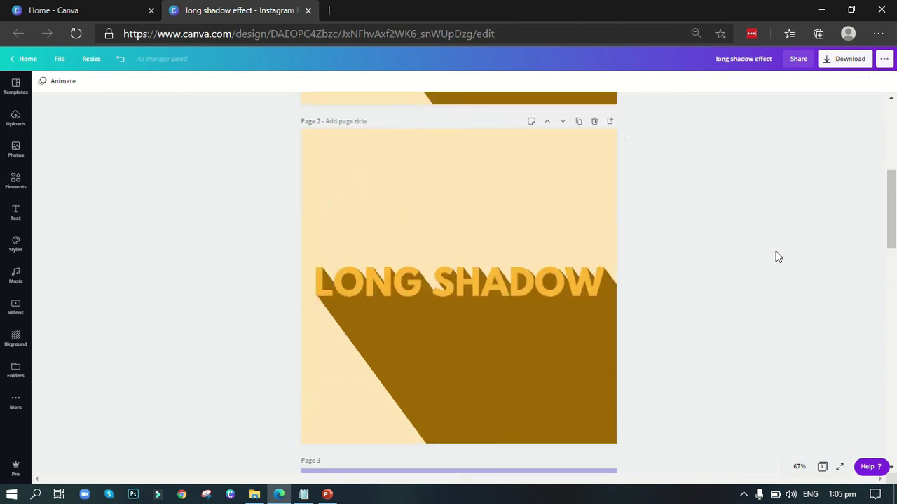